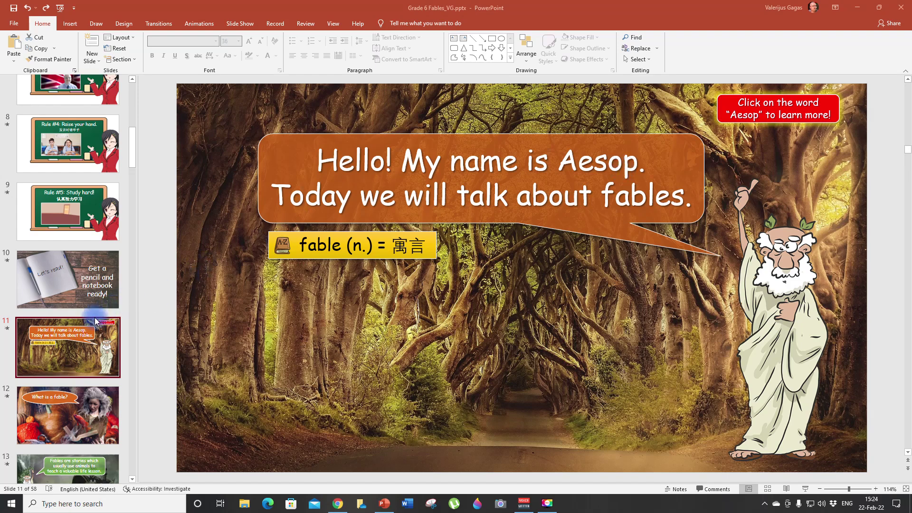
Step: Scroll the thumbnail pane down and select the blank parchment slide 43
scroll(95, 321, "down", 15)
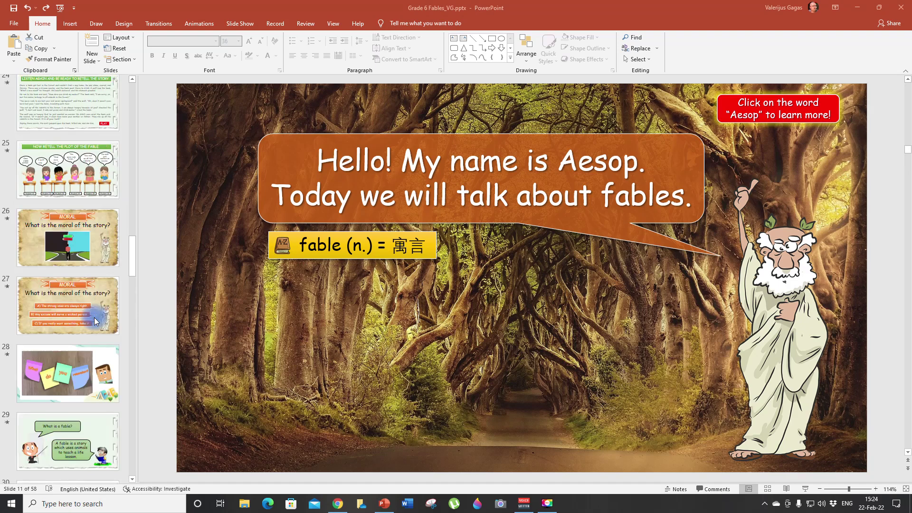
scroll(95, 319, "down", 12)
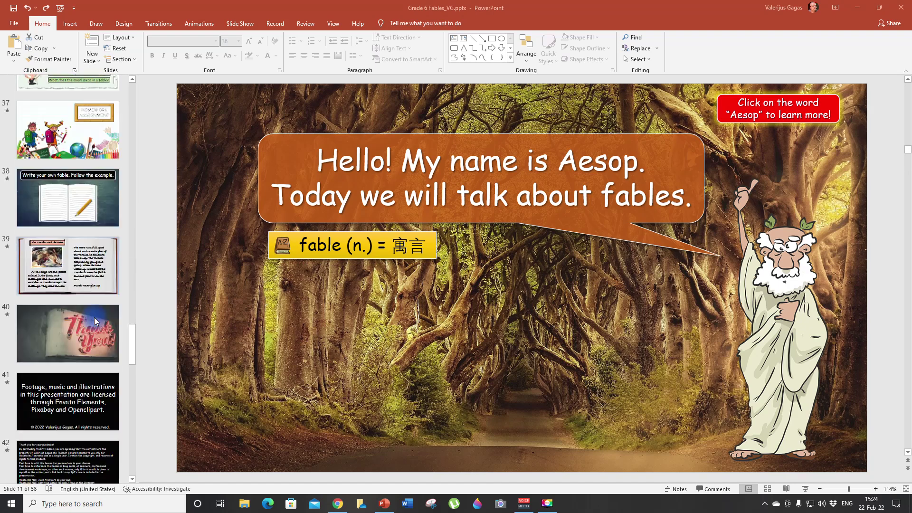
scroll(94, 318, "down", 3)
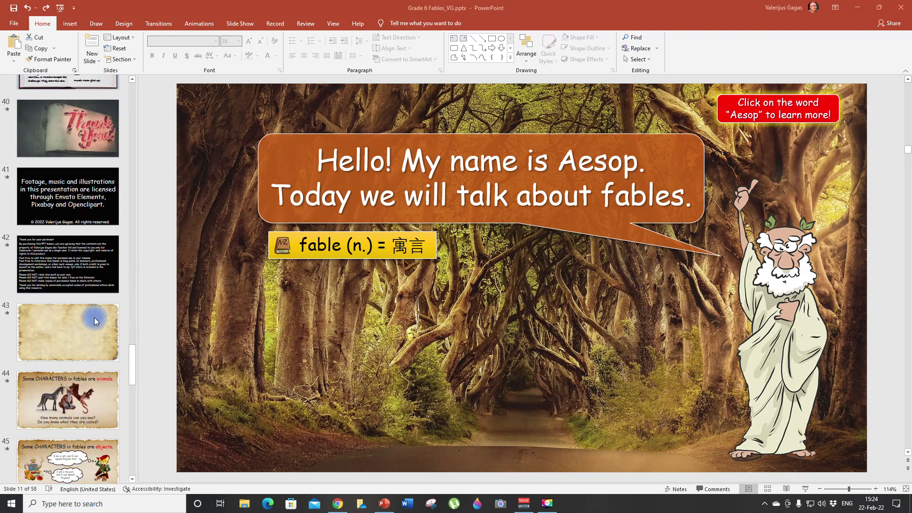
left_click(68, 321)
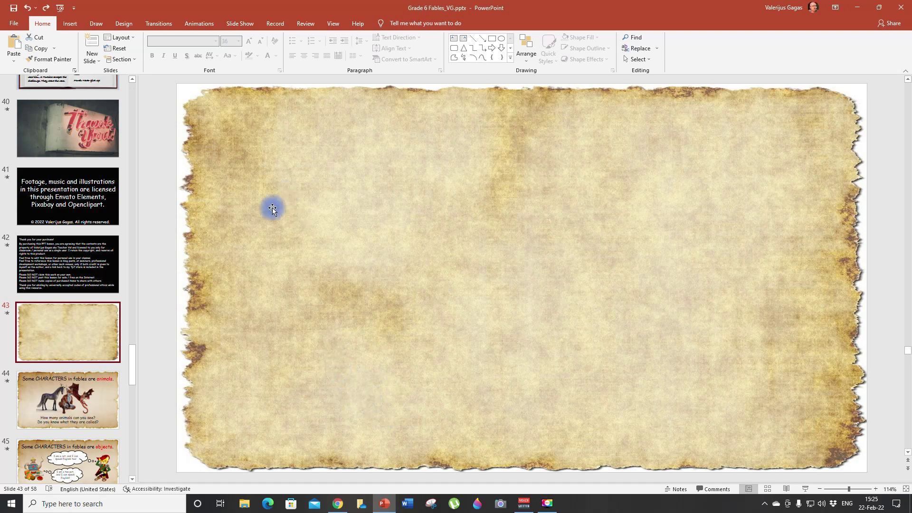
left_click(70, 24)
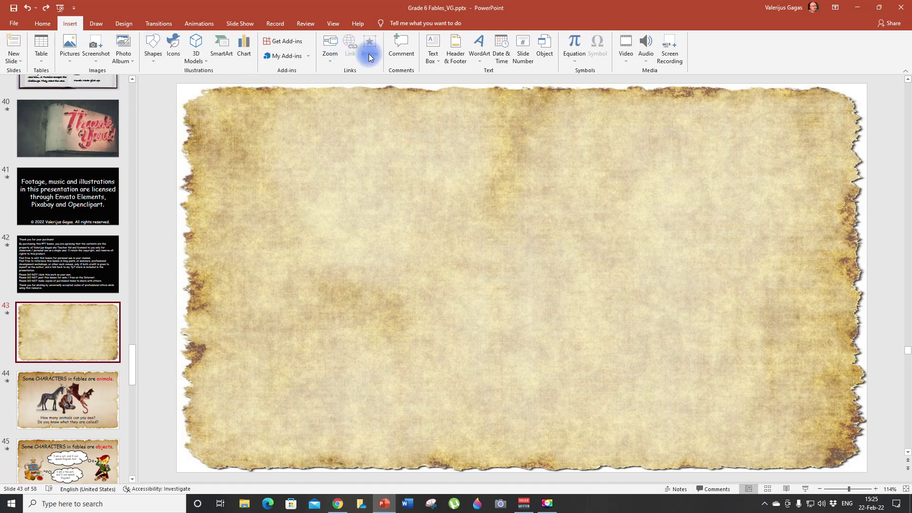
Step: Draw a bottom text box reading 'Aesop was a storyteller. He lived about 2,500 years ago in ancient Greece. His favourite story to tell was a fable.'
left_click(433, 63)
left_click(433, 72)
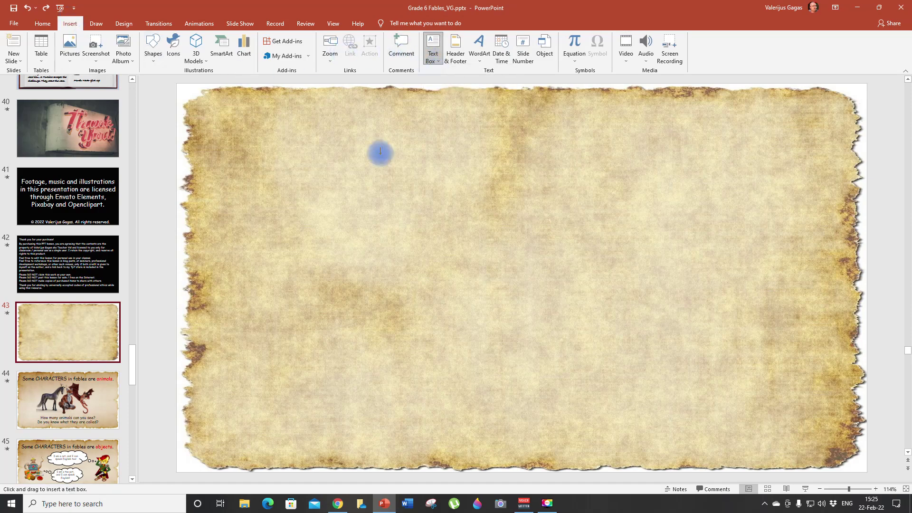
left_click_drag(222, 378, 812, 449)
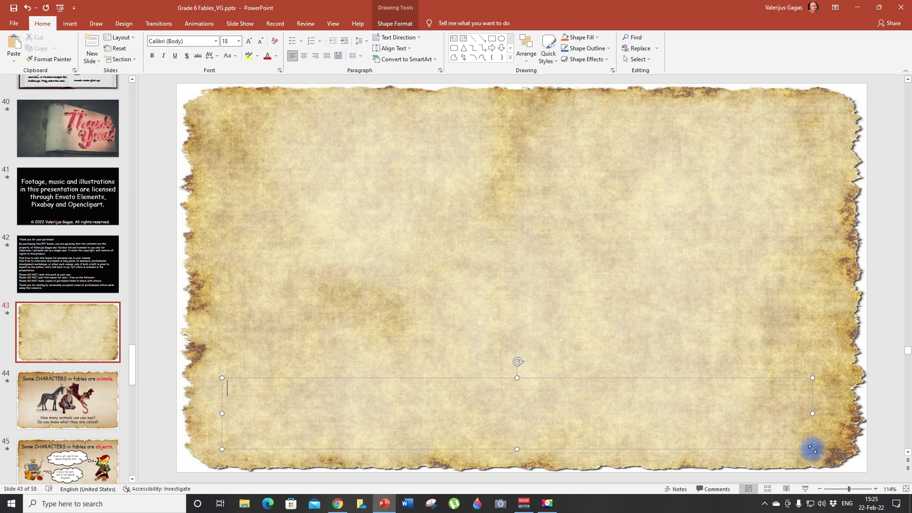
type("Aesop ")
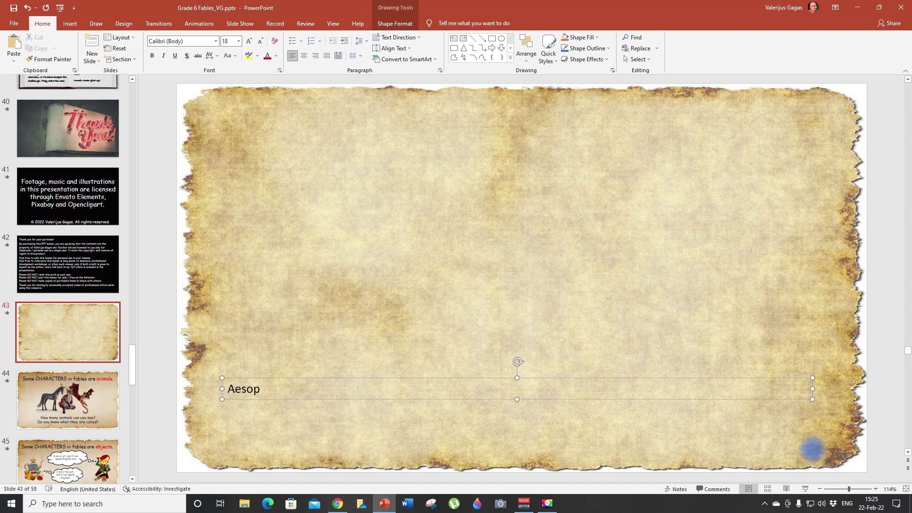
type("was a storyteller. He ")
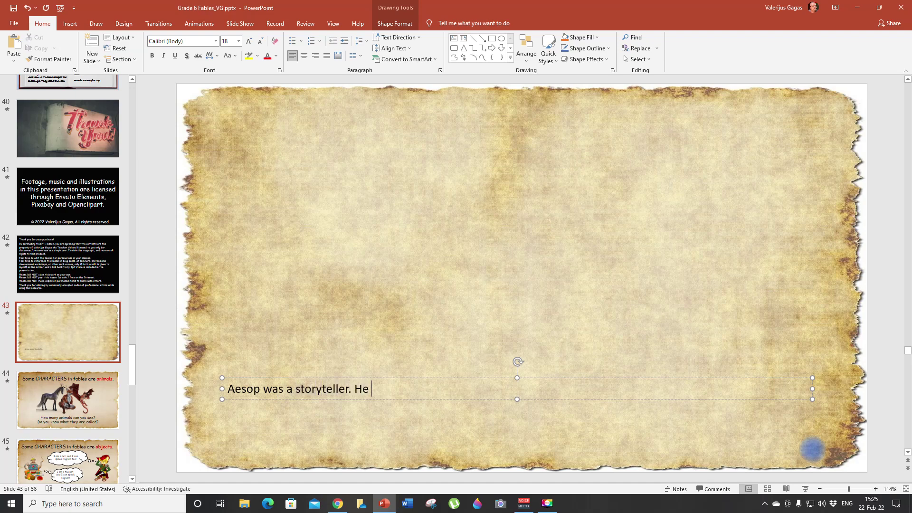
type("lived about 2,")
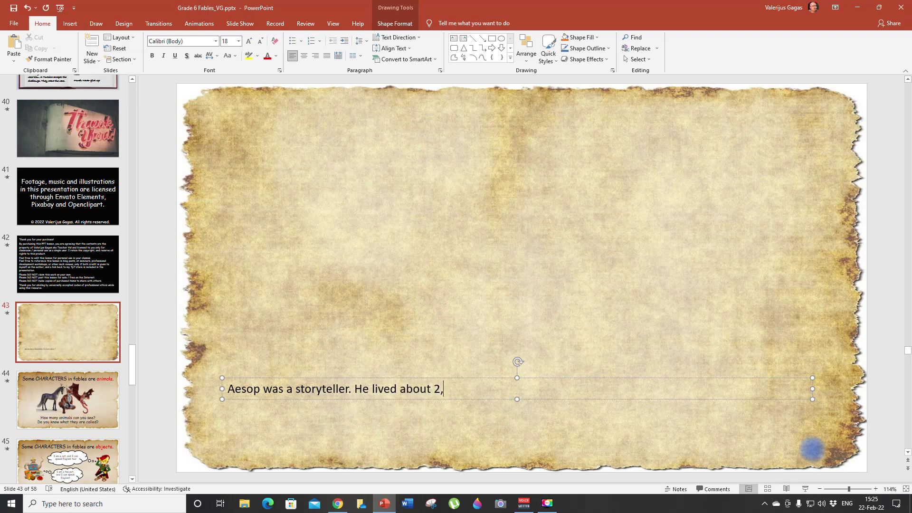
type("5000")
key("BackSpace")
type("years ago in an")
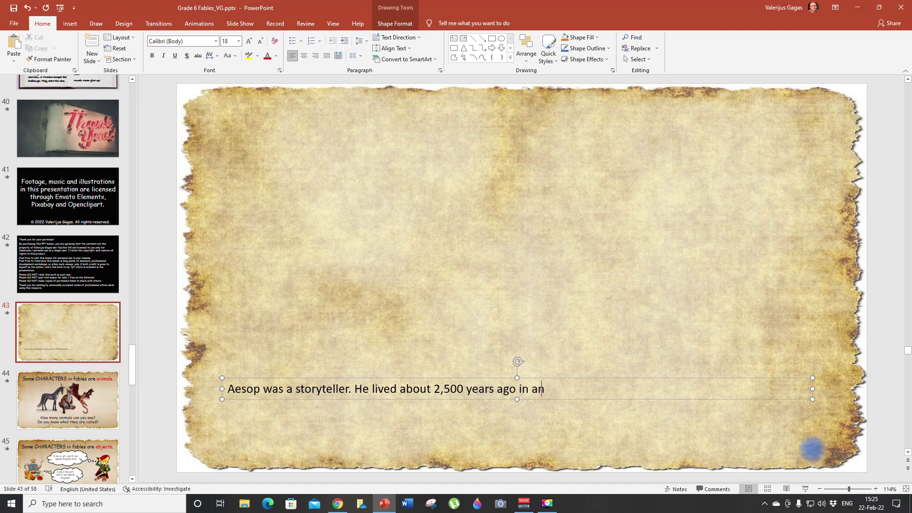
type("cient Greece. He")
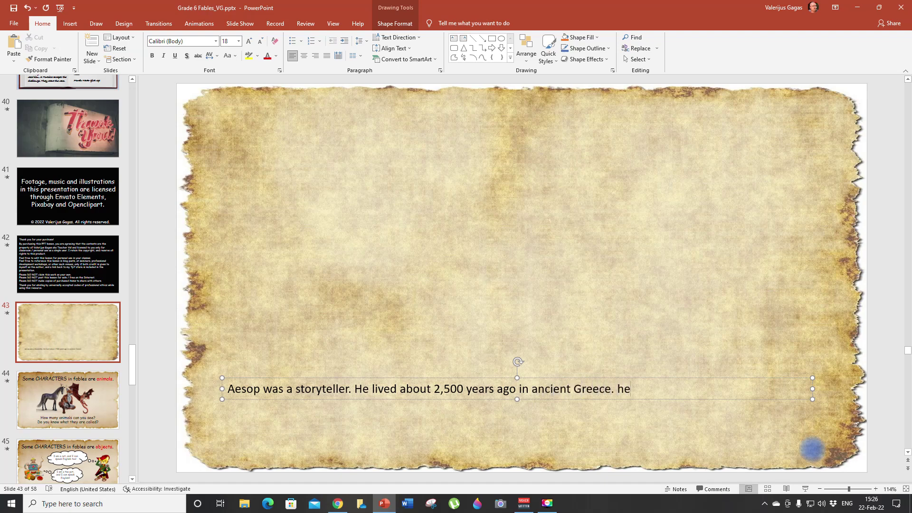
key("BackSpace")
type("is favourite")
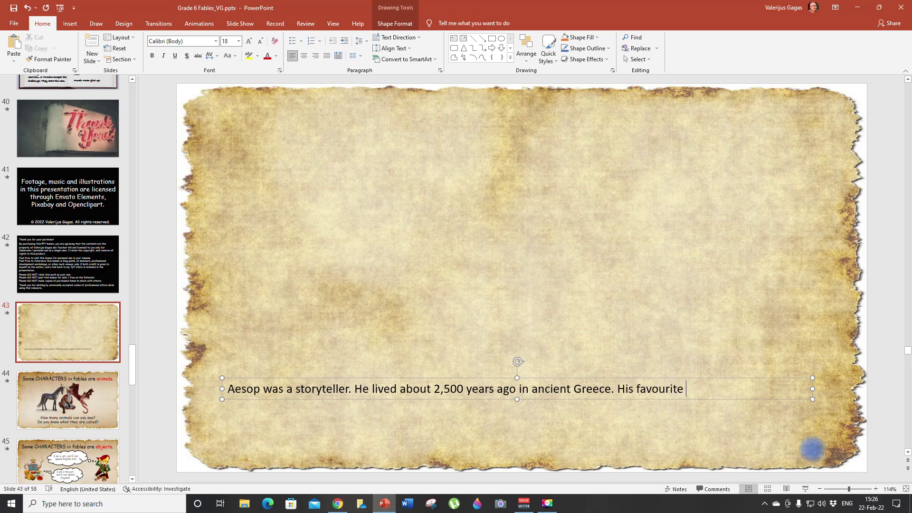
type(" story to tell was a")
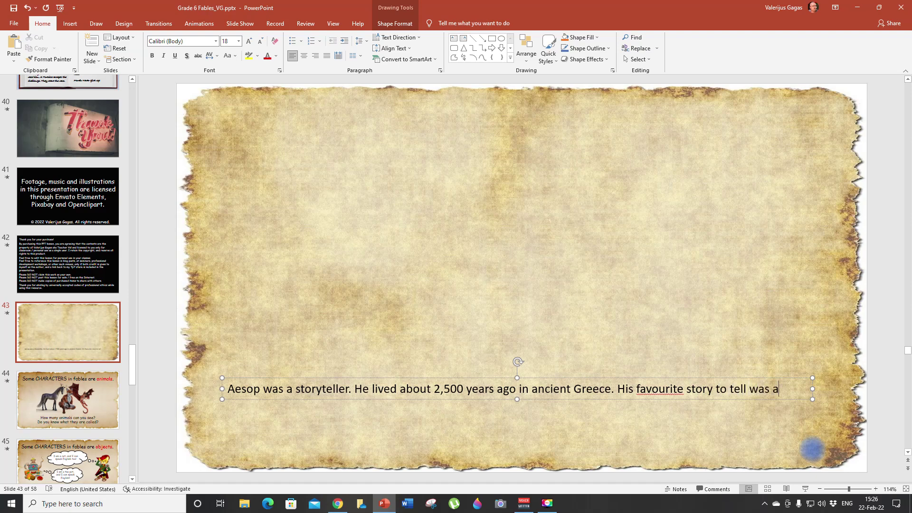
type(" fable.")
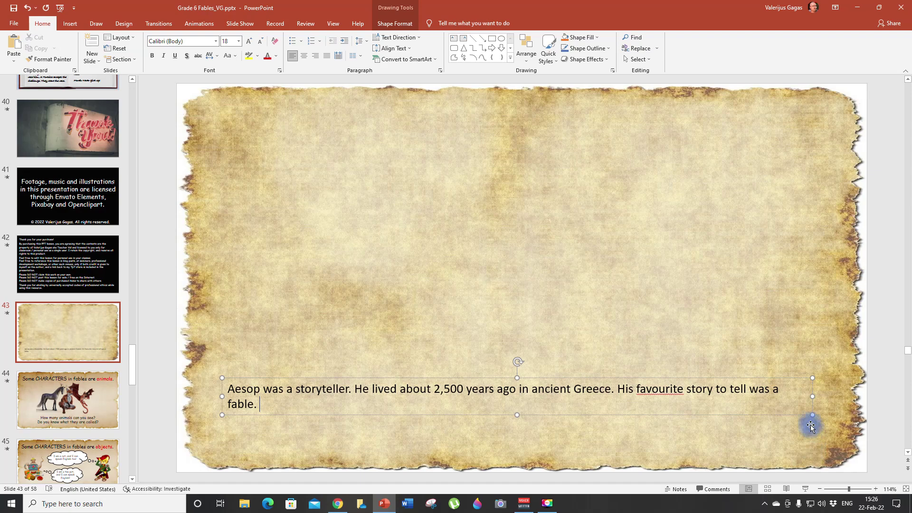
Step: Set the Aesop paragraph to Comic Sans MS at 36 pt
left_click_drag(227, 393, 292, 407)
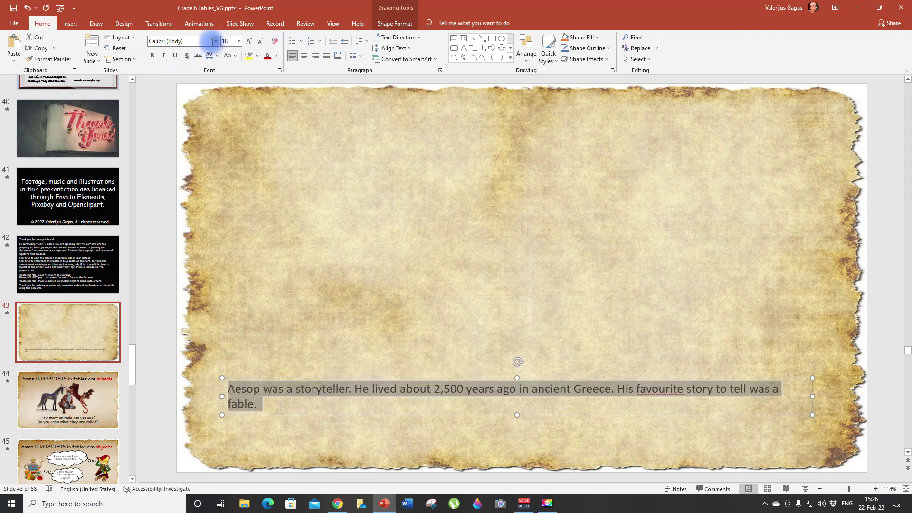
left_click(215, 41)
type("Comic Sans MS")
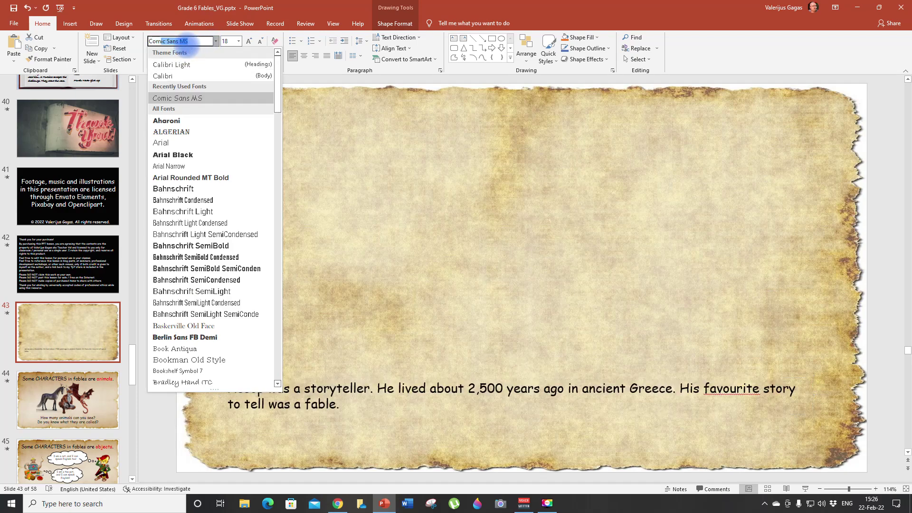
key("Return")
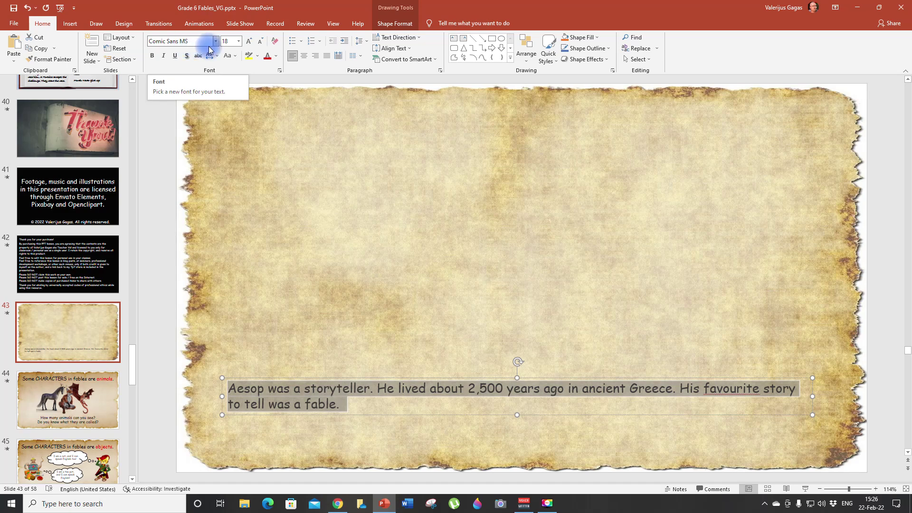
left_click(249, 42)
left_click(249, 41)
left_click(249, 42)
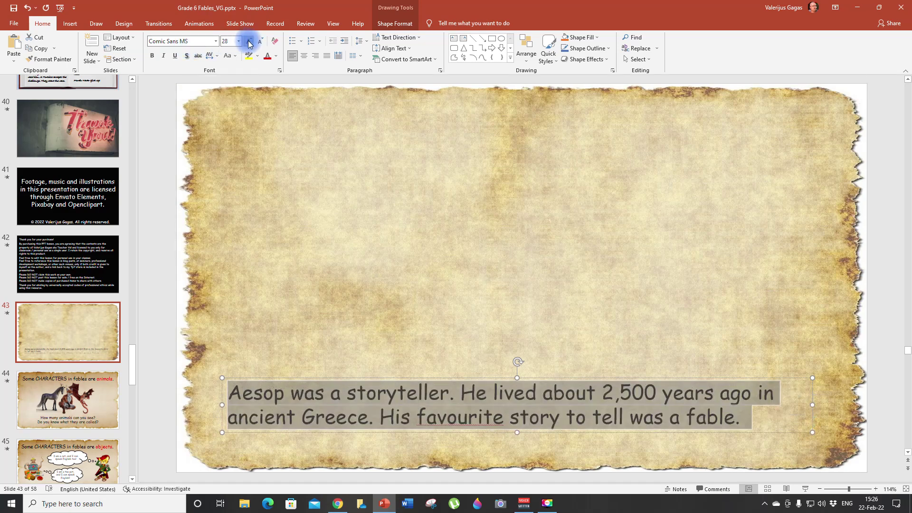
left_click(249, 42)
left_click(249, 42)
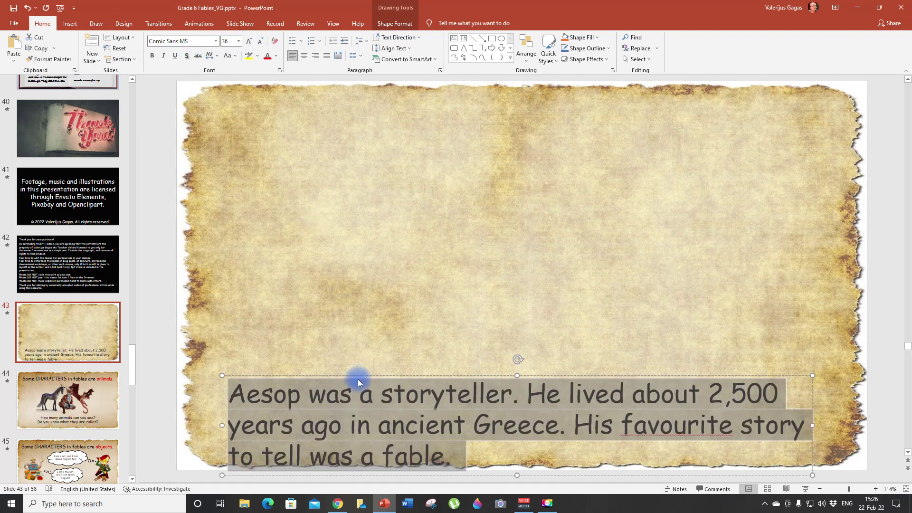
Step: Widen and centre the text box, centre the text, and break lines before 2,500 and His
left_click_drag(362, 375, 362, 362)
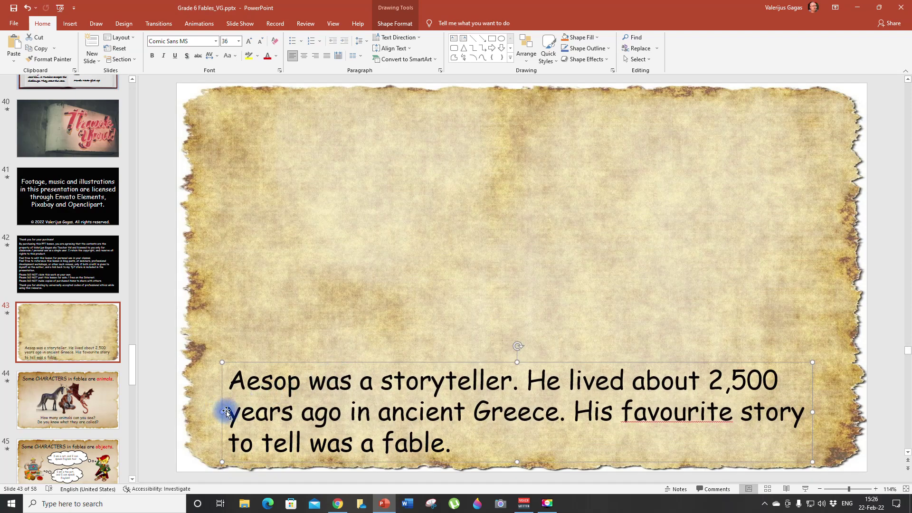
left_click_drag(222, 411, 211, 412)
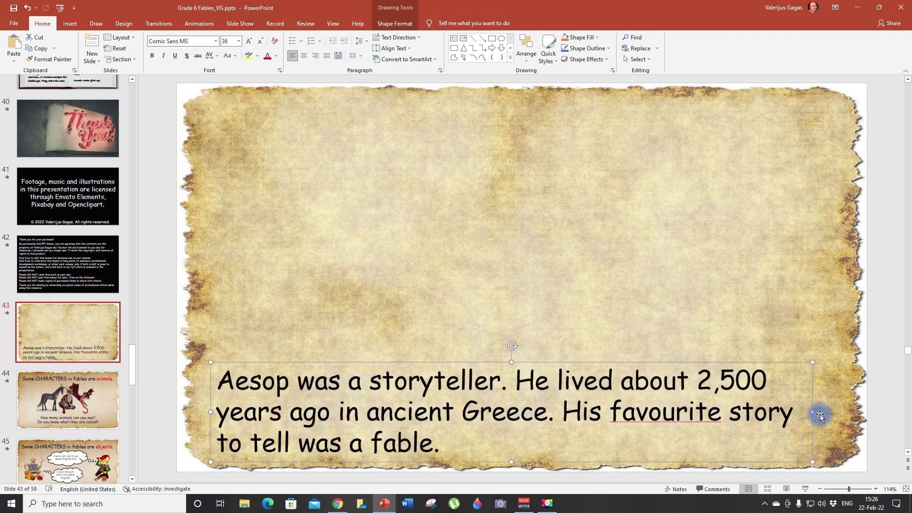
left_click_drag(813, 412, 826, 413)
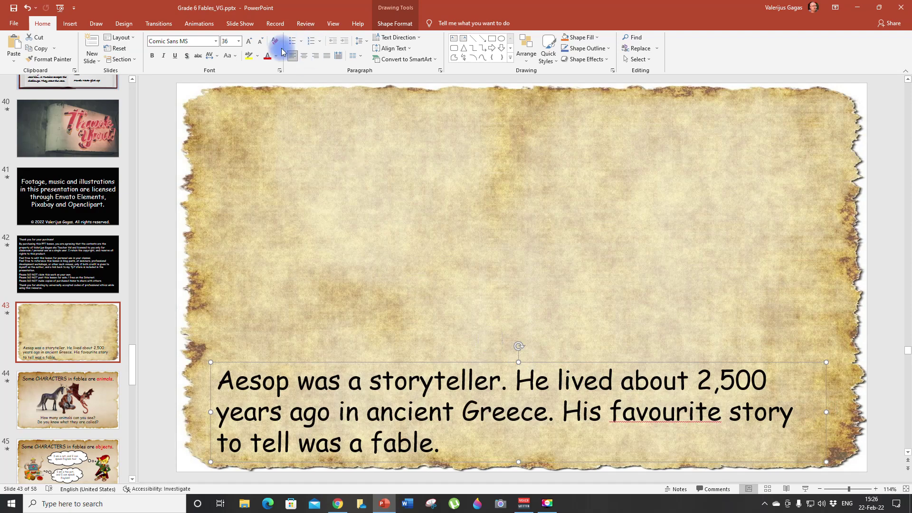
left_click(304, 55)
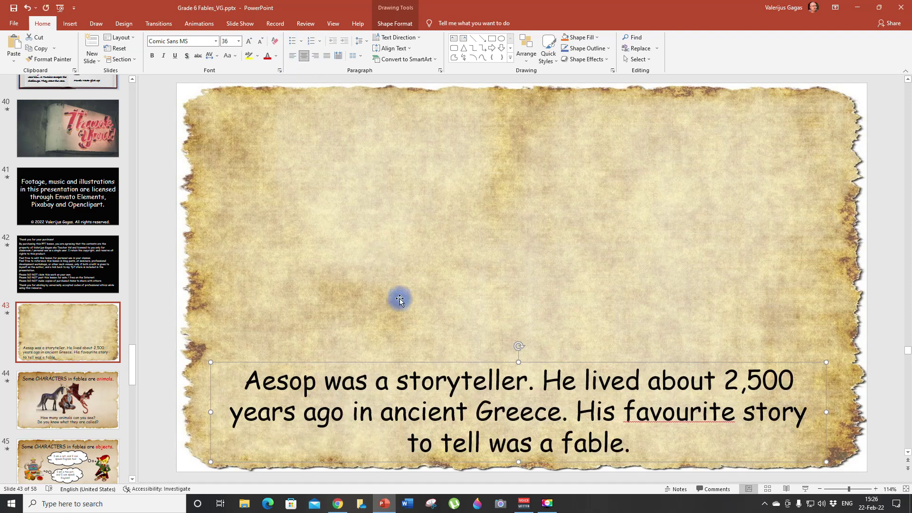
left_click(724, 379)
key("Return")
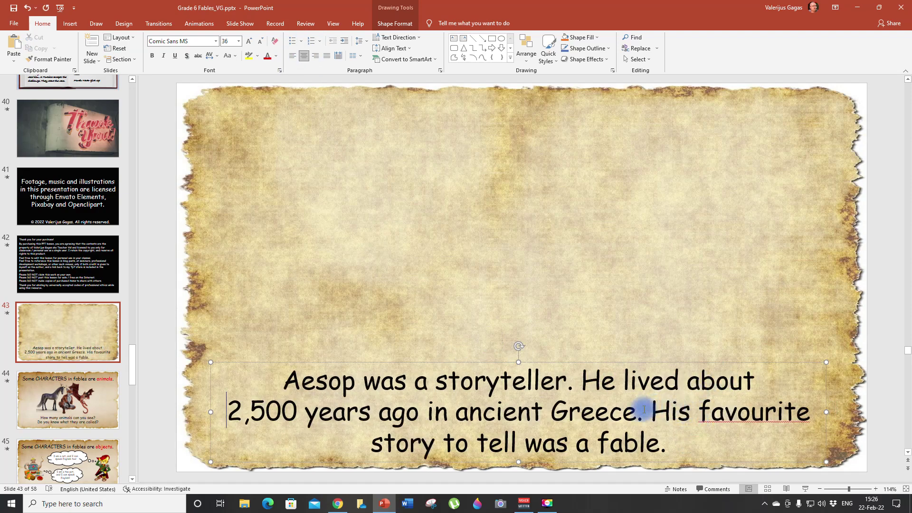
left_click(646, 411)
key("Return")
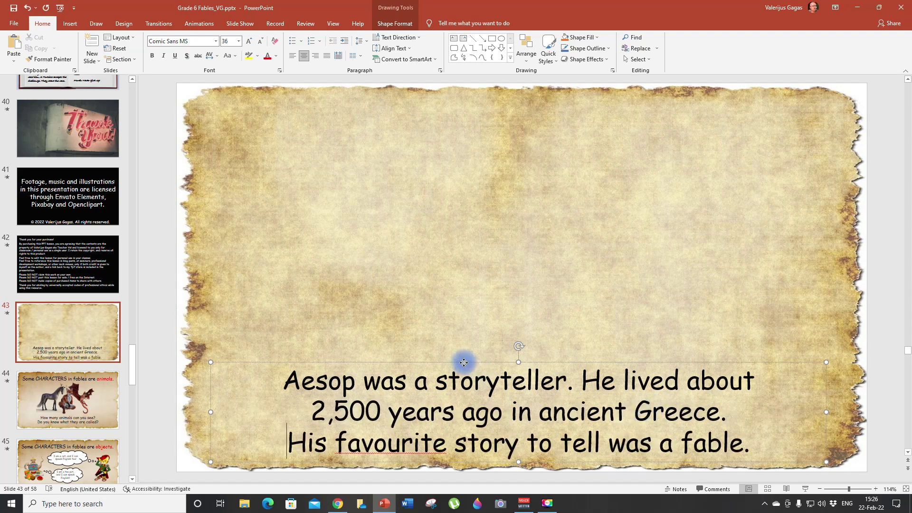
left_click_drag(464, 362, 466, 362)
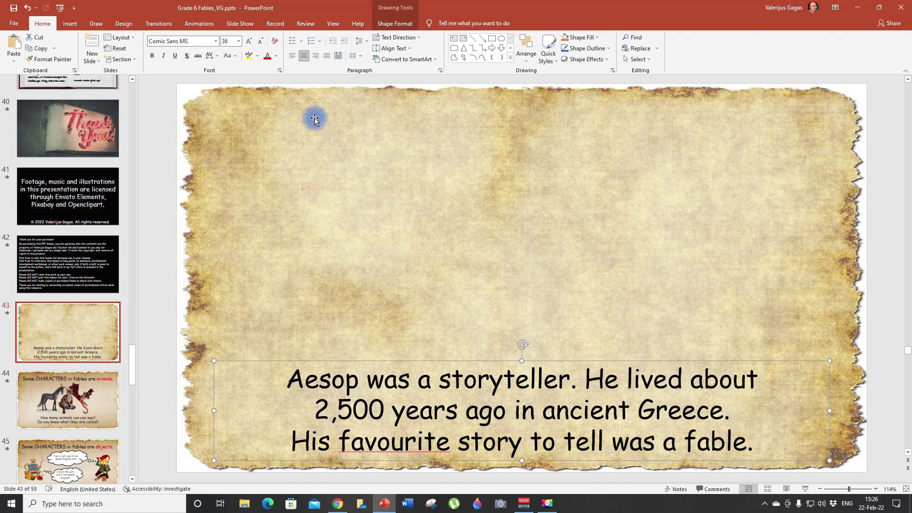
Step: Insert Aesop.png and Dates.png, placing the bust up-left with the 'Aesop, 620-564 BC' caption beneath
left_click(70, 23)
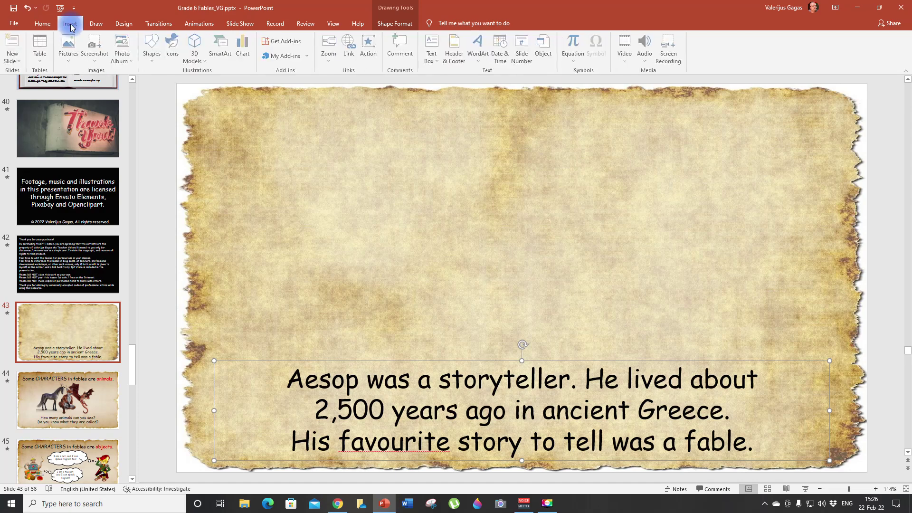
left_click(70, 50)
left_click(89, 84)
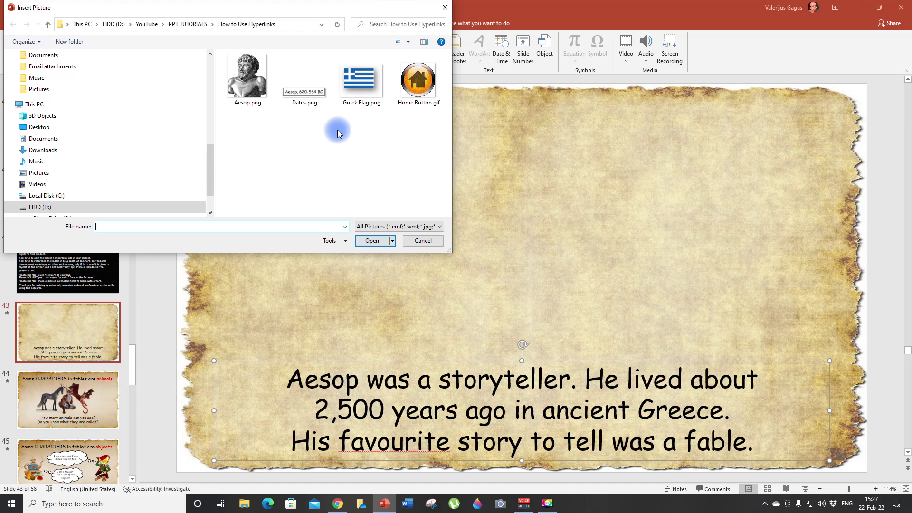
left_click(247, 86)
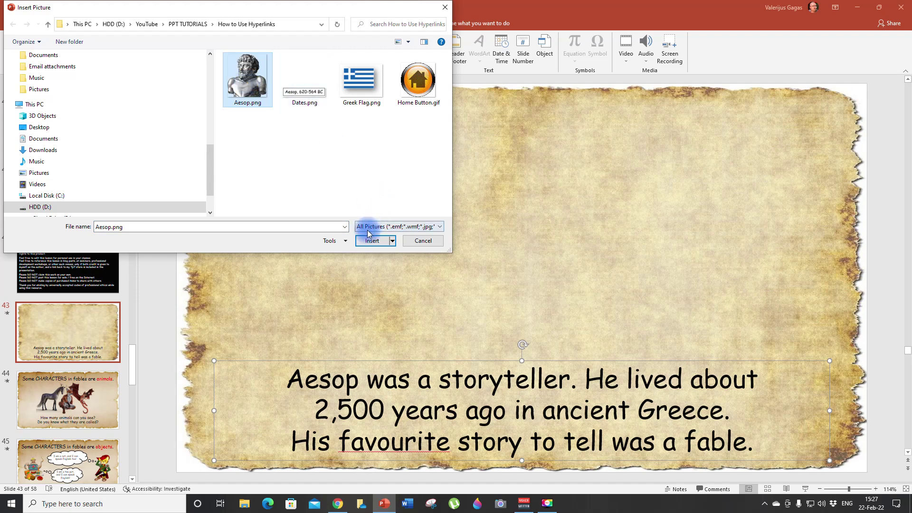
left_click(302, 97, "ctrl")
left_click(372, 241)
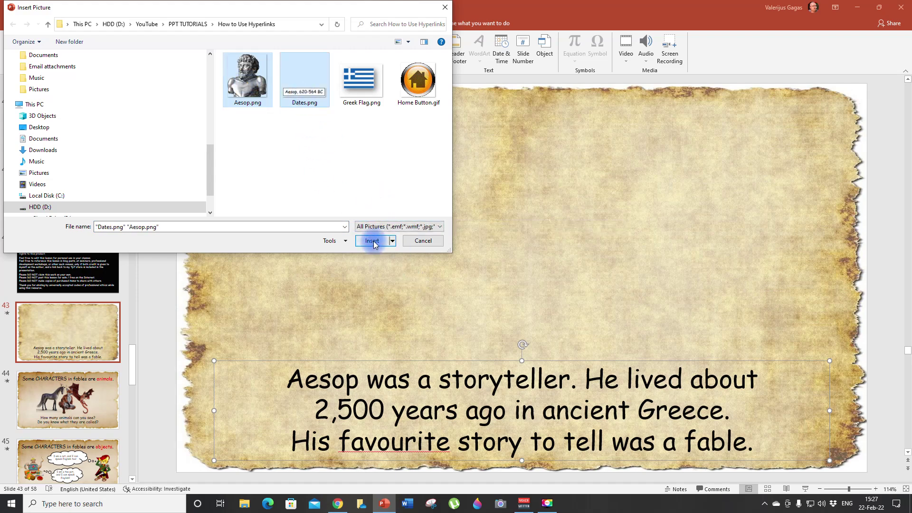
left_click_drag(510, 238, 317, 183)
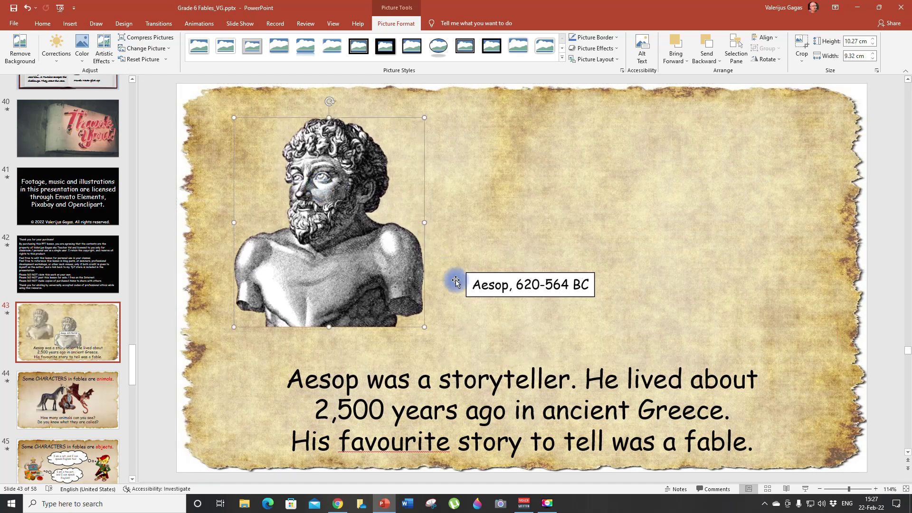
left_click_drag(474, 284, 272, 339)
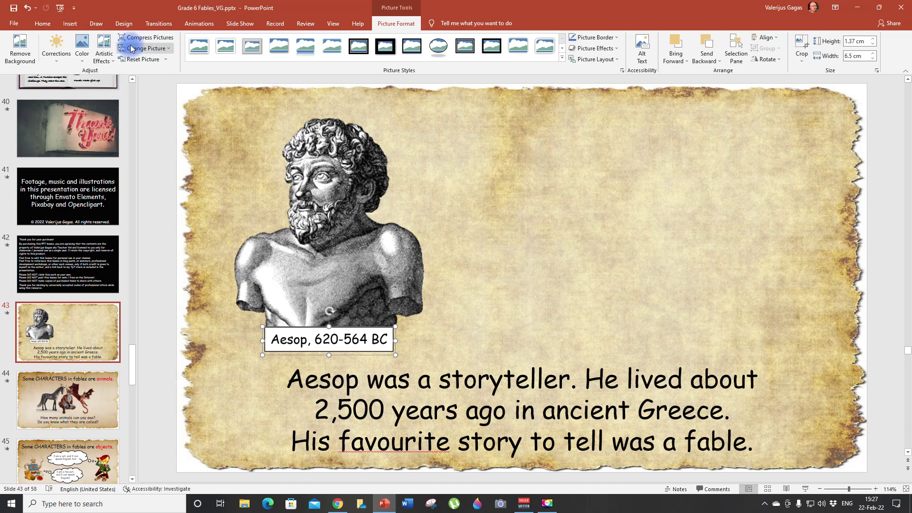
left_click(71, 24)
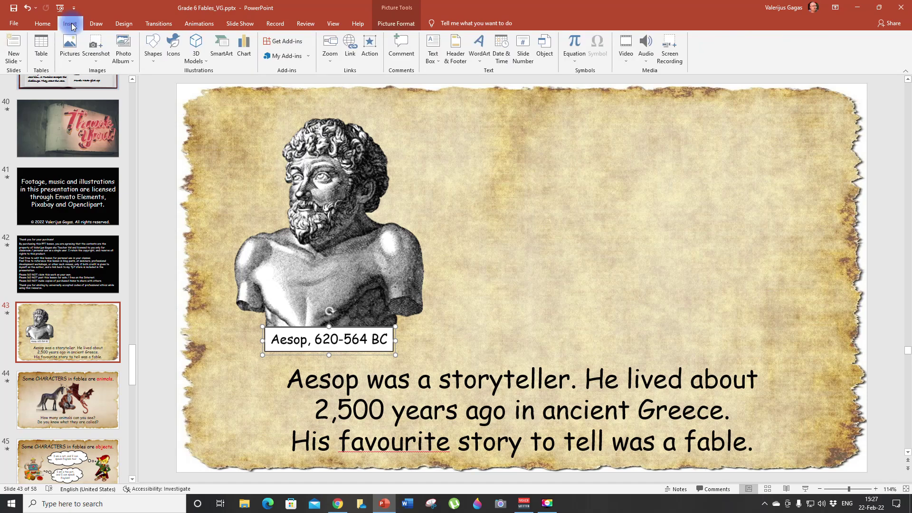
Step: Insert Greece.mp4 from the How to Use Hyperlinks folder
left_click(626, 63)
left_click(643, 83)
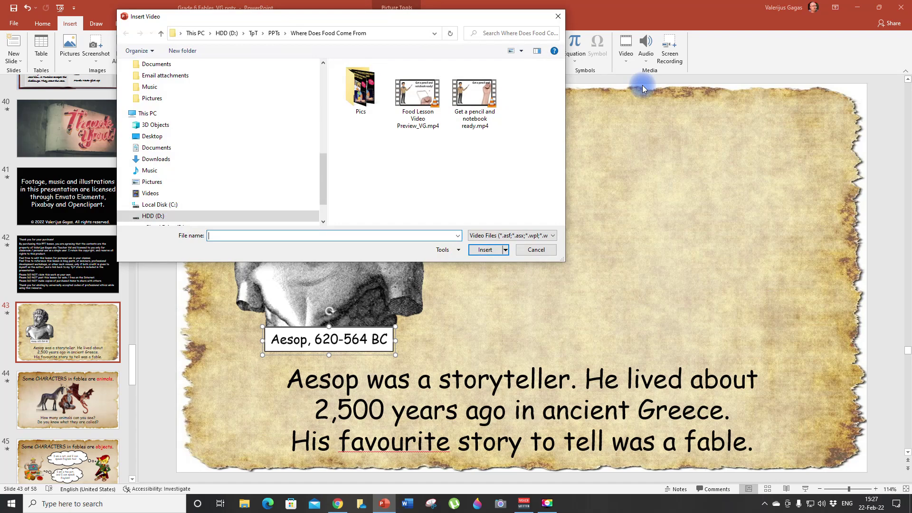
scroll(175, 121, "up", 4)
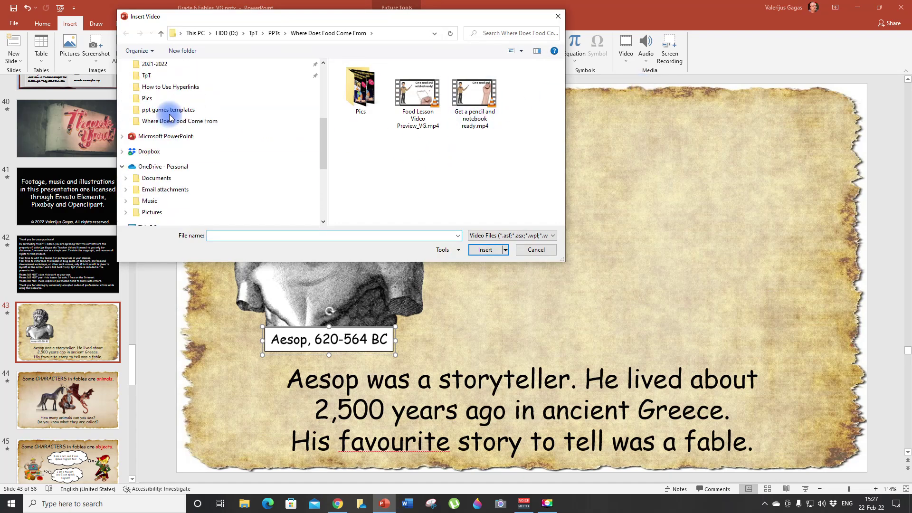
left_click(179, 87)
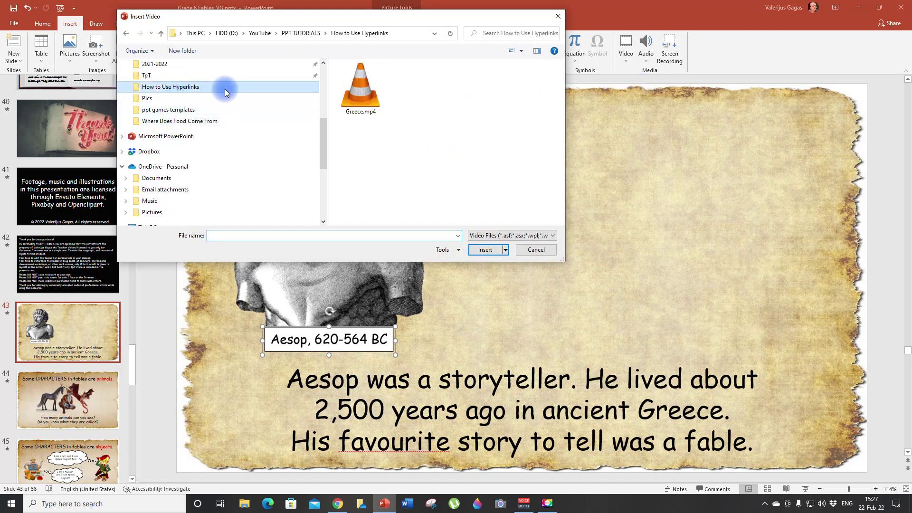
left_click(356, 102)
left_click(482, 249)
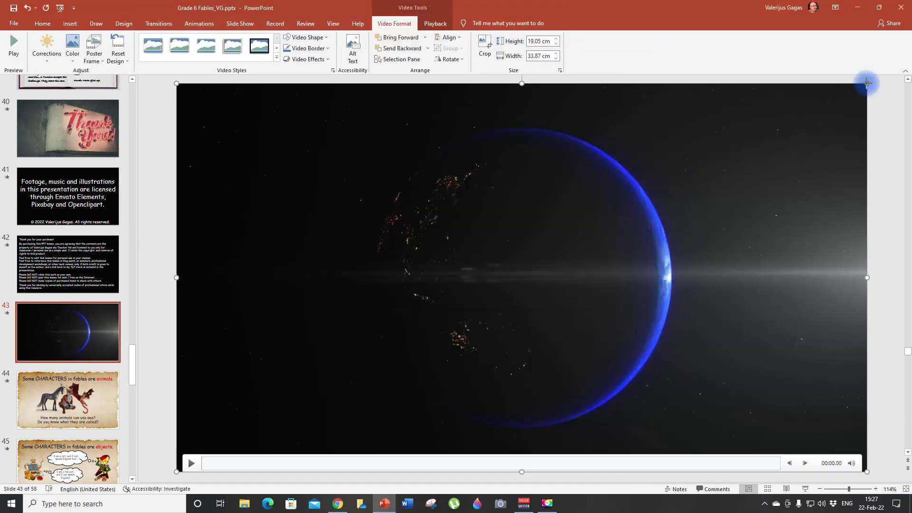
Step: Resize the video to 15.78 x 8.88 cm and position it beside the Aesop bust
left_click_drag(867, 84, 738, 174)
left_click_drag(763, 313, 780, 331)
left_click_drag(739, 277, 724, 287)
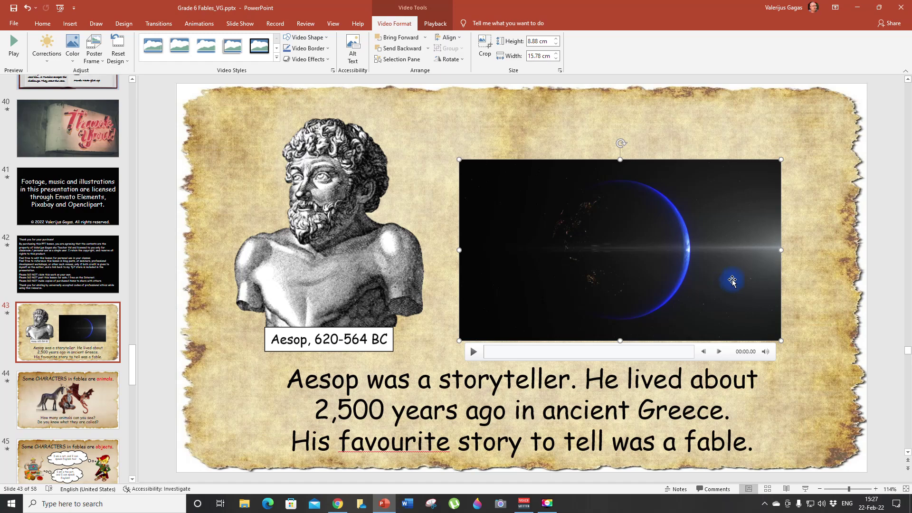
left_click_drag(710, 251, 710, 251)
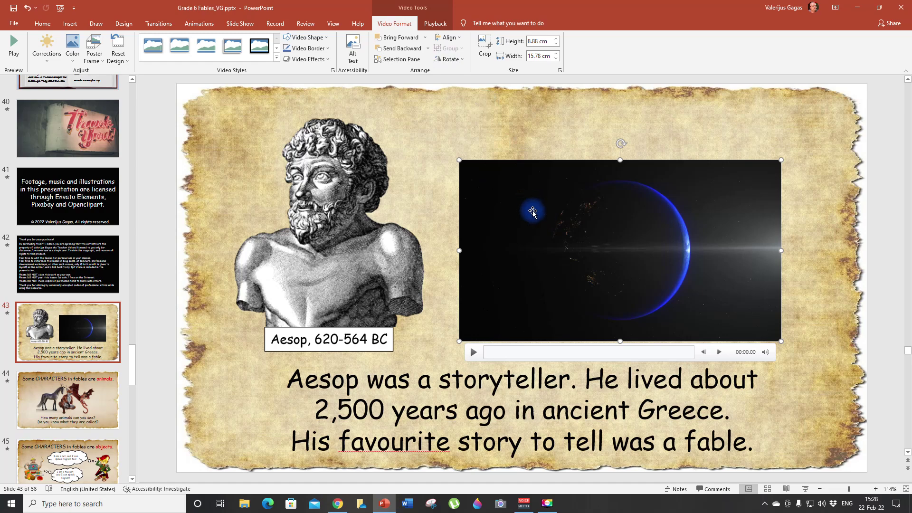
Step: Set the Greece video's Start option to Automatically, leaving the video border unchanged
left_click(441, 26)
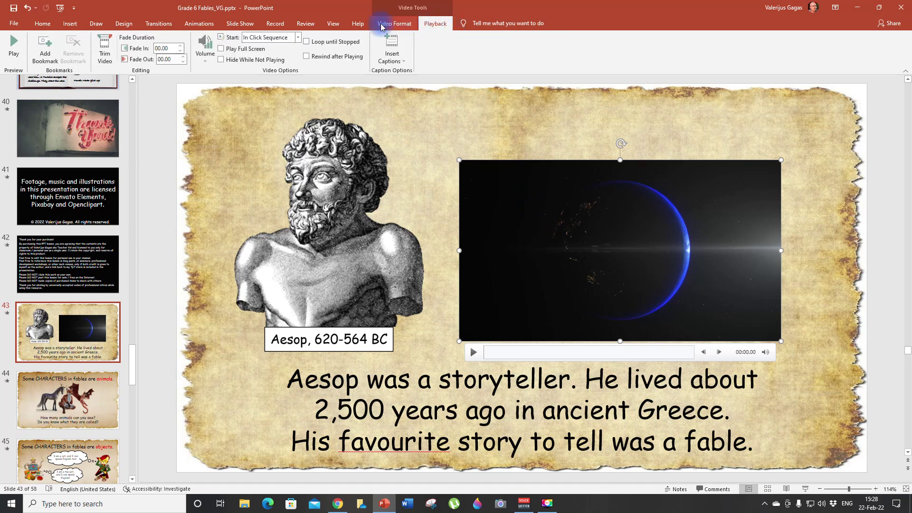
left_click(300, 38)
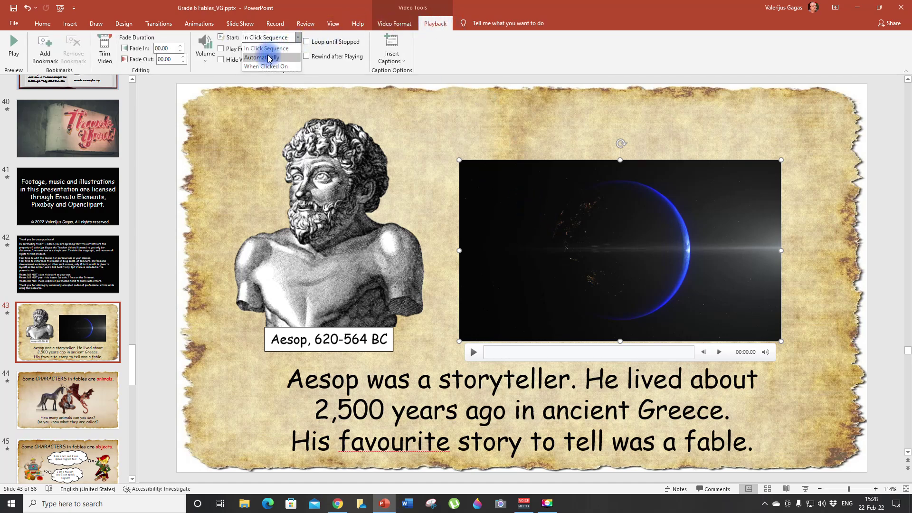
left_click(269, 57)
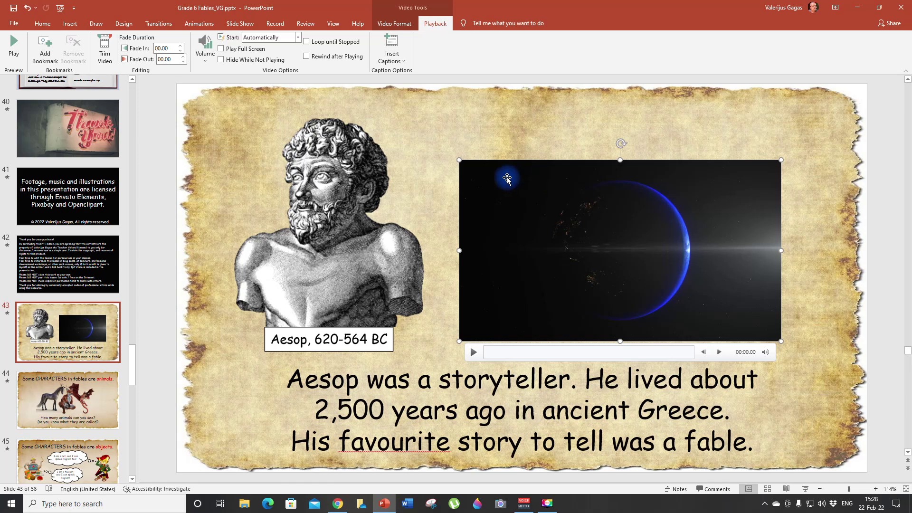
double_click(487, 187)
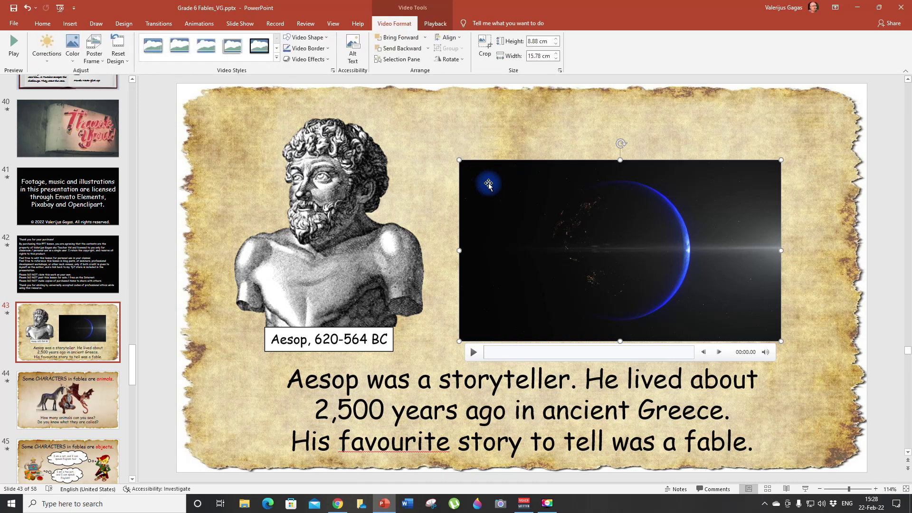
left_click(310, 49)
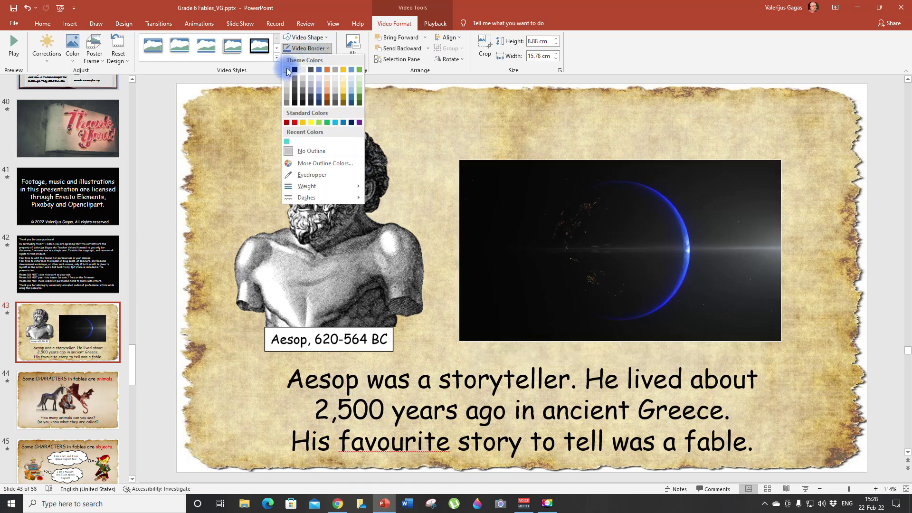
left_click(391, 122)
left_click(639, 140)
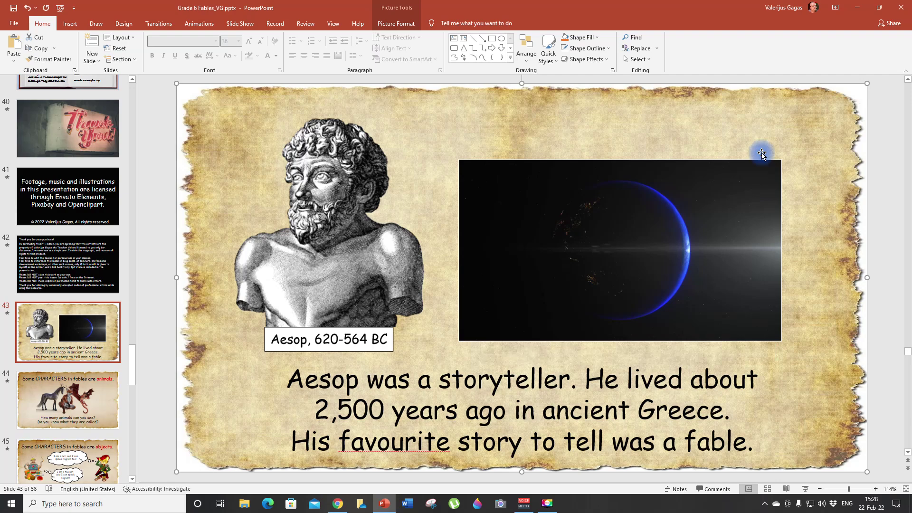
Step: Insert the Greek Flag.png picture onto slide 43
left_click(69, 24)
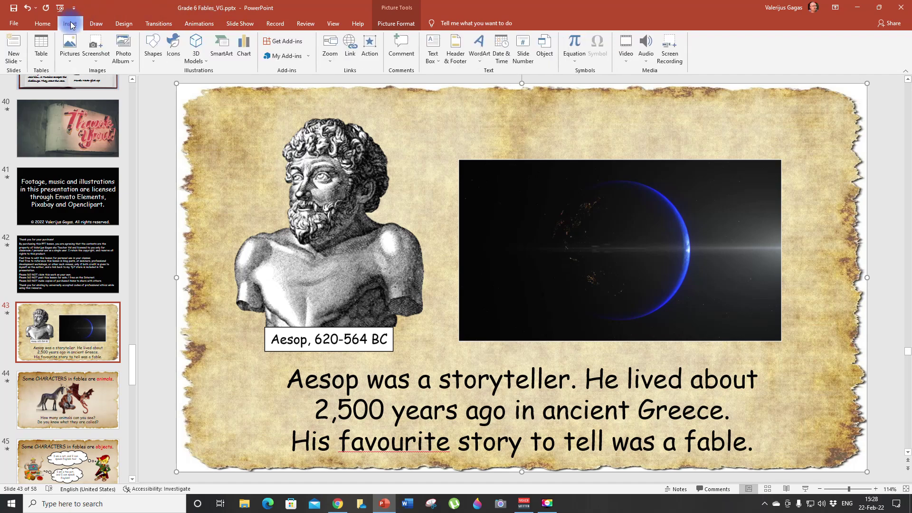
left_click(69, 56)
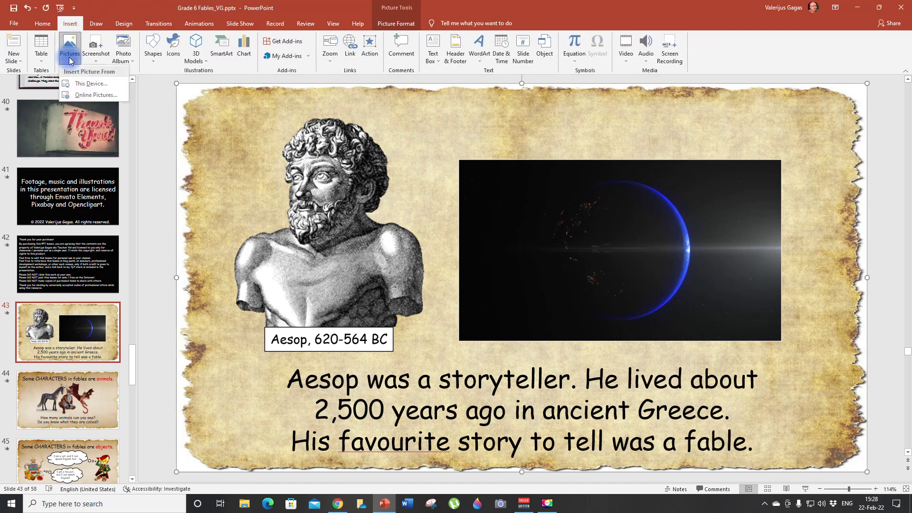
left_click(89, 83)
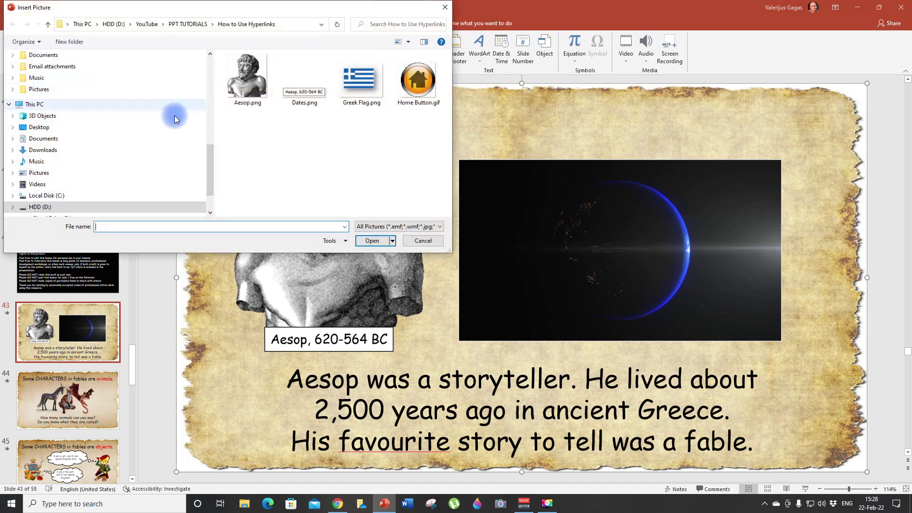
left_click(357, 91)
left_click(372, 241)
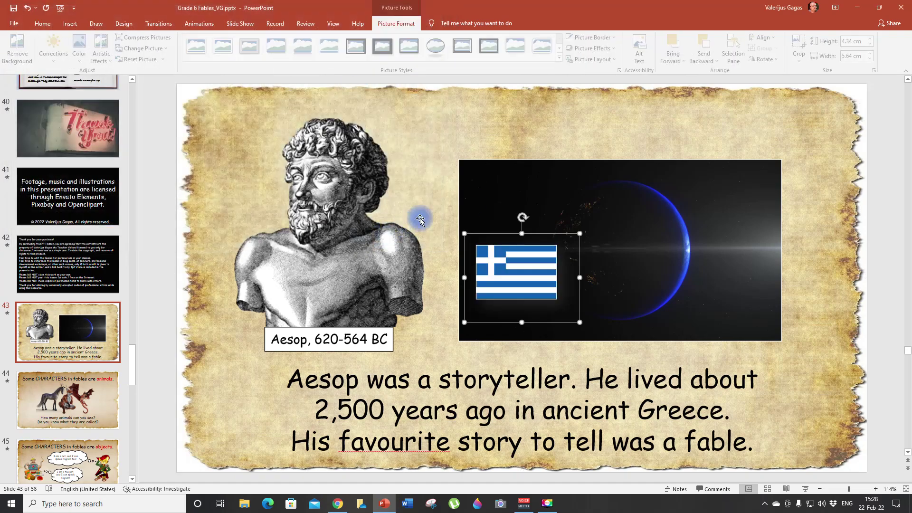
Step: Place the Greek flag at the top-right corner and nudge the video slightly upward
left_click_drag(500, 262, 748, 144)
mouse_move(769, 262)
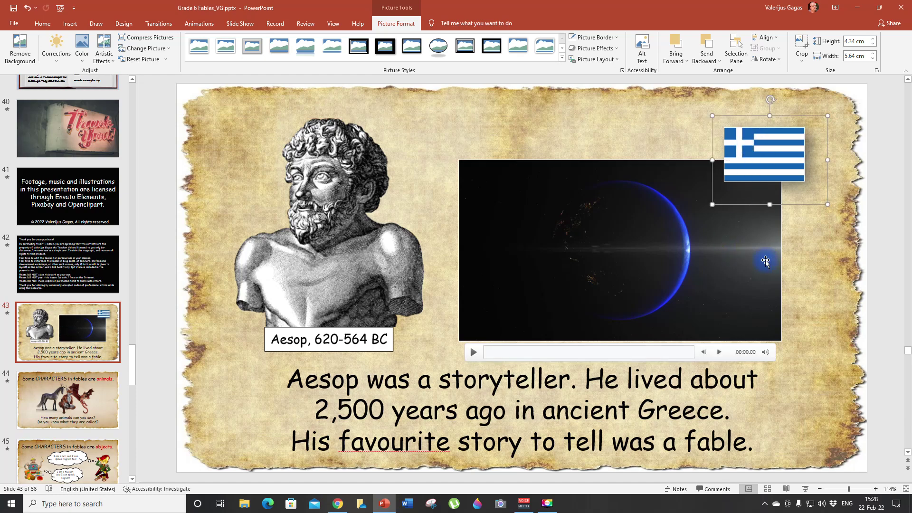
left_click_drag(534, 218, 534, 206)
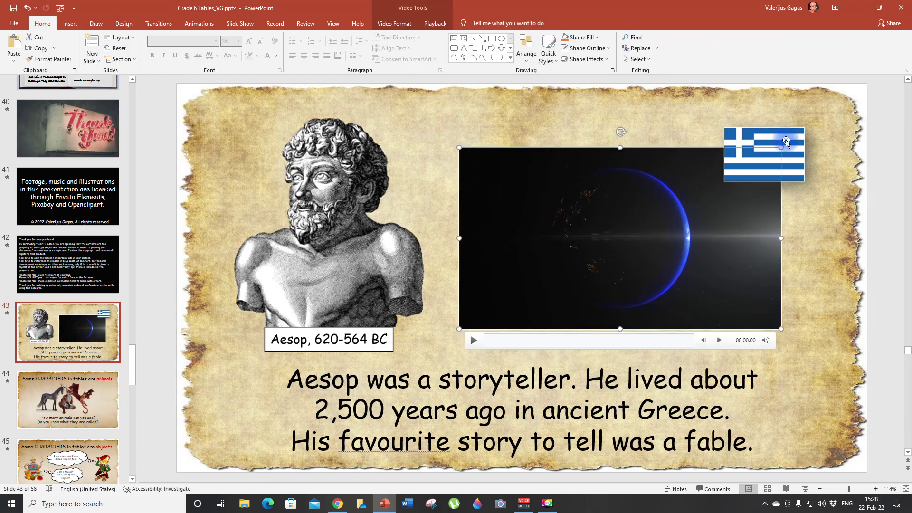
left_click_drag(786, 141, 795, 159)
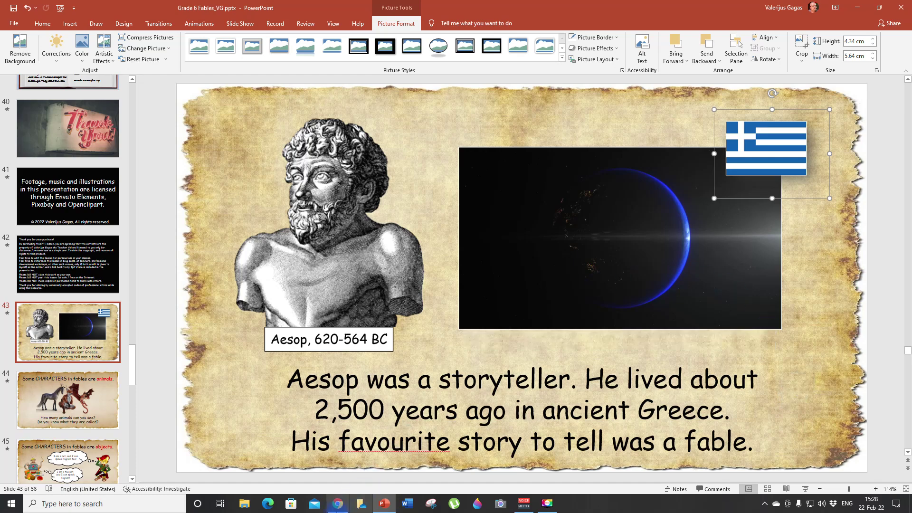
mouse_move(336, 507)
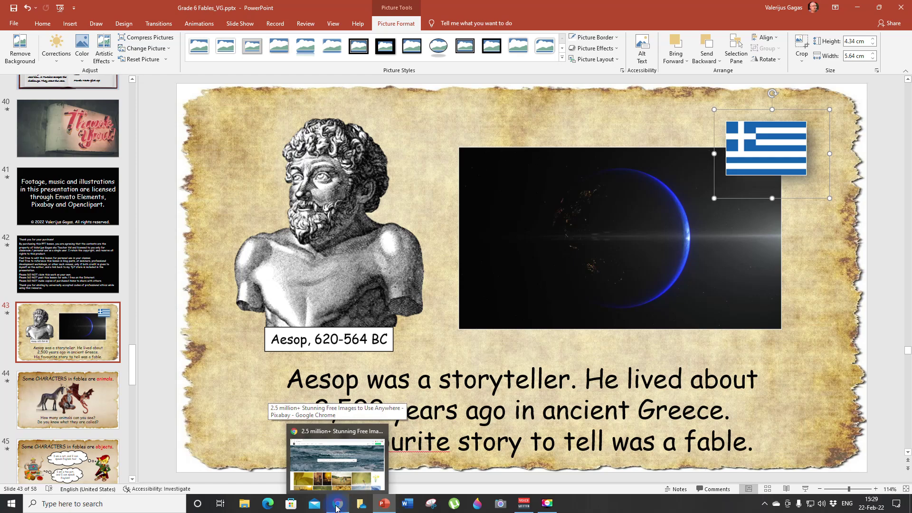
left_click(336, 507)
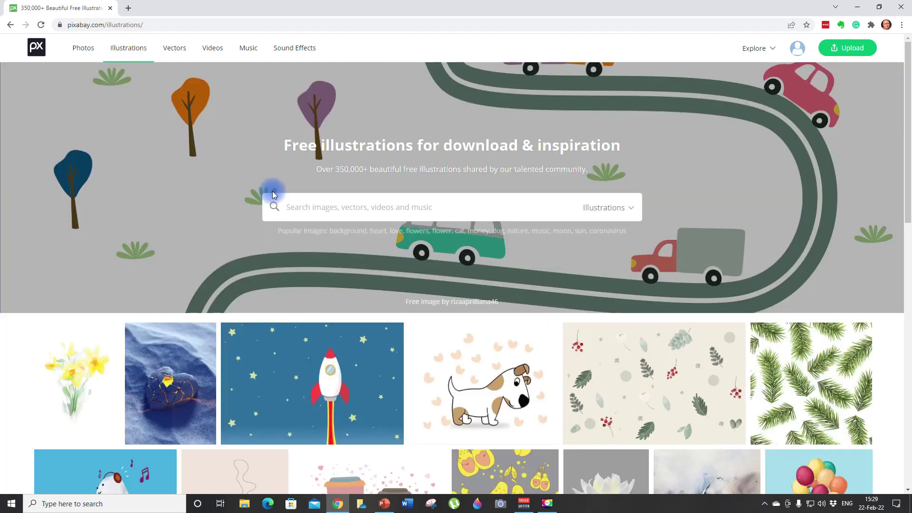
Step: Search Pixabay for 'home button' images
type("home b")
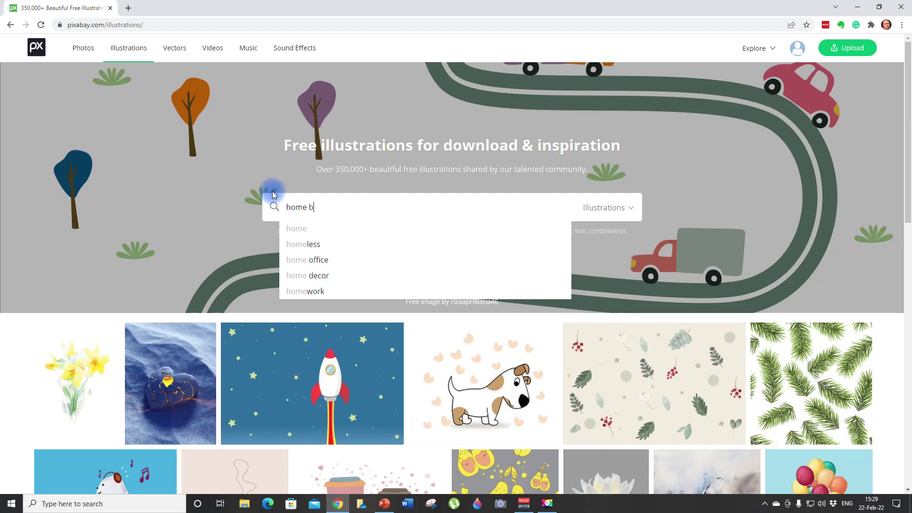
type("utton")
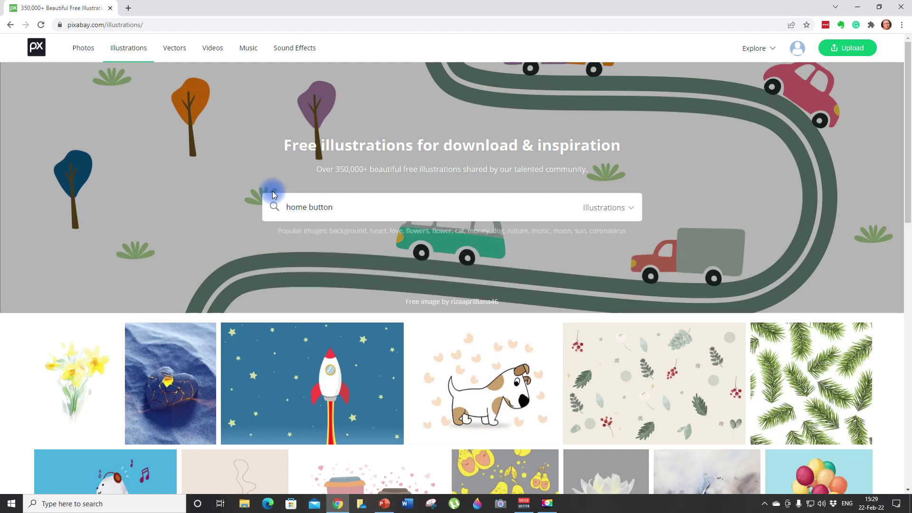
key("Return")
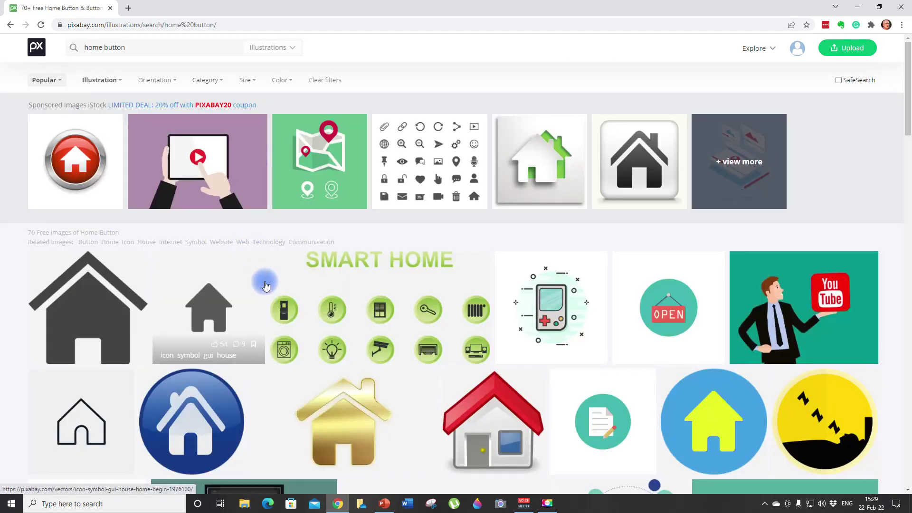
scroll(265, 286, "down", 4)
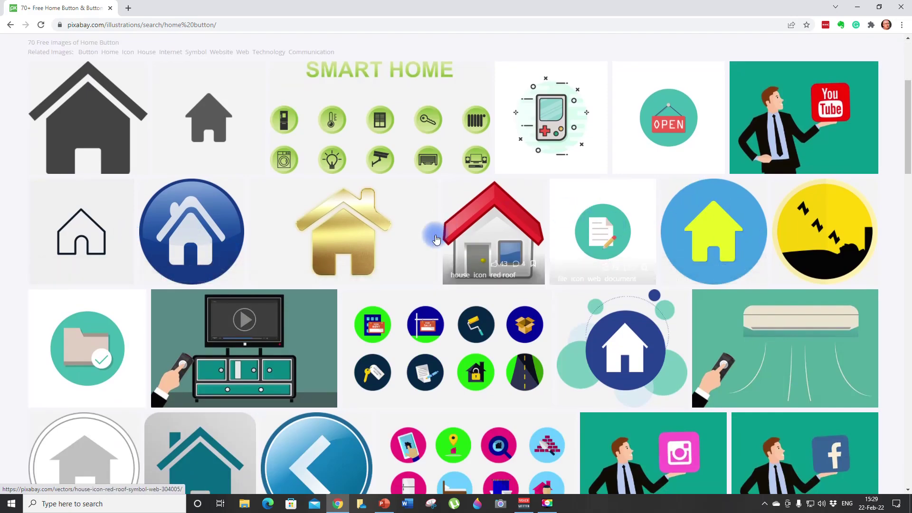
scroll(381, 238, "up", 3)
scroll(386, 241, "down", 5)
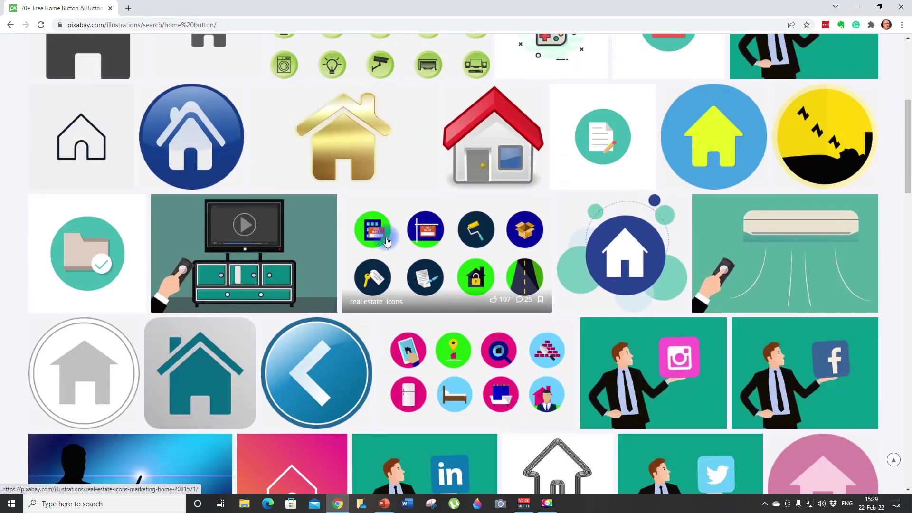
scroll(386, 241, "down", 2)
scroll(387, 240, "up", 4)
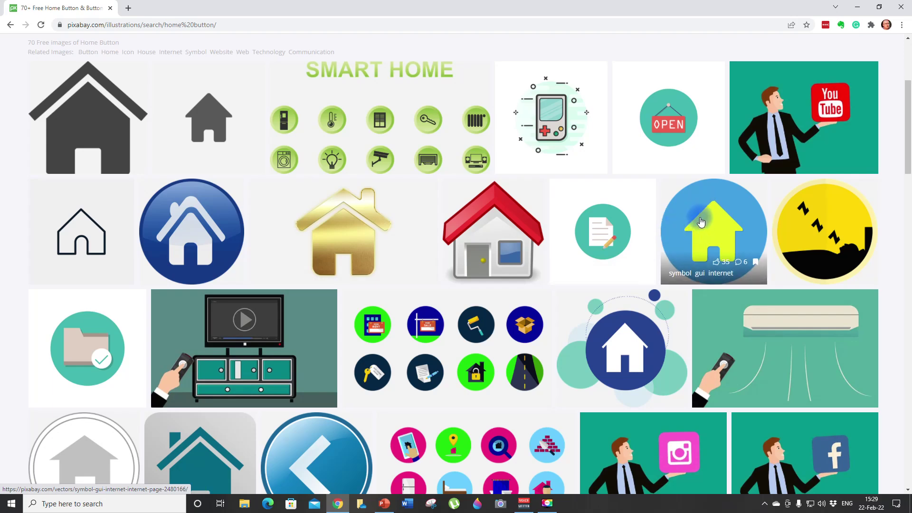
Step: Download the yellow house on blue circle image as a 1280×1280 PNG
left_click(701, 221)
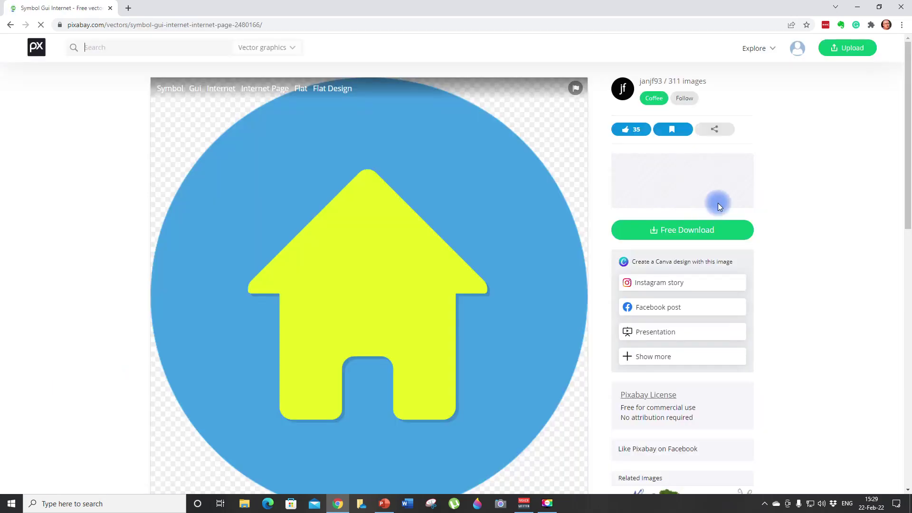
left_click(681, 232)
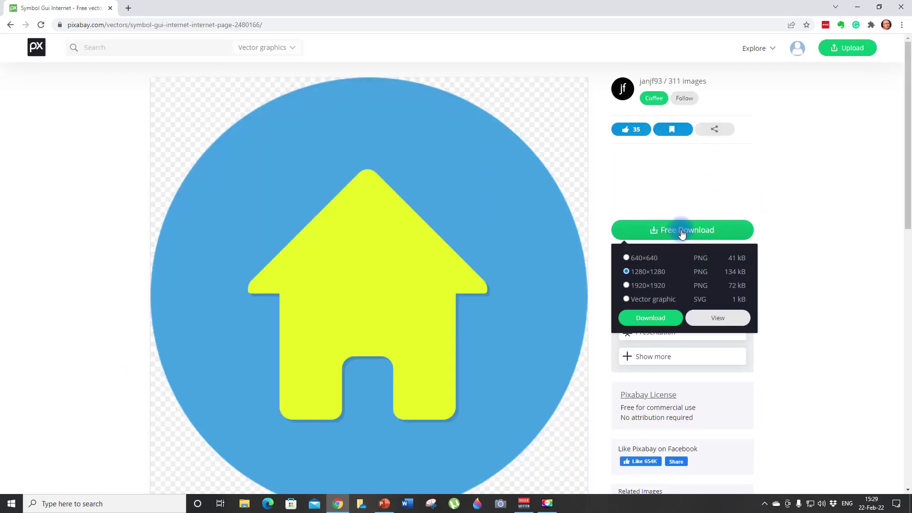
left_click(651, 314)
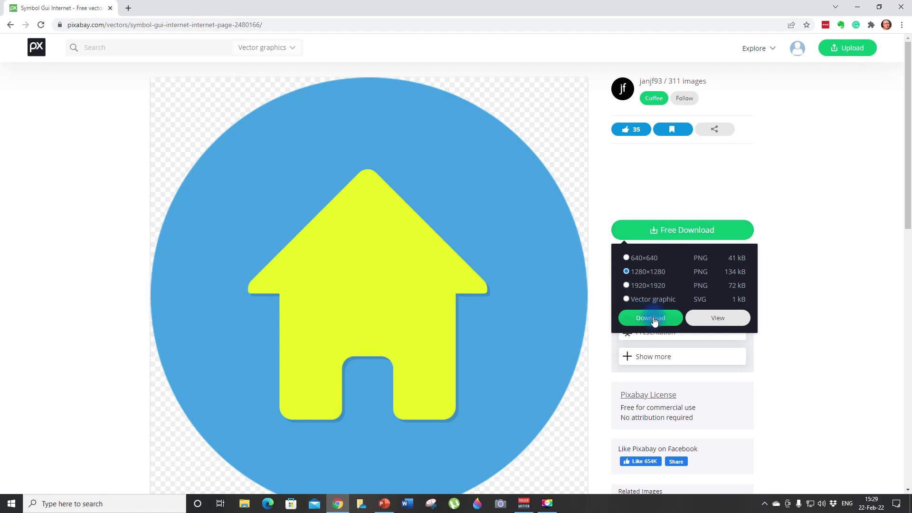
left_click(791, 215)
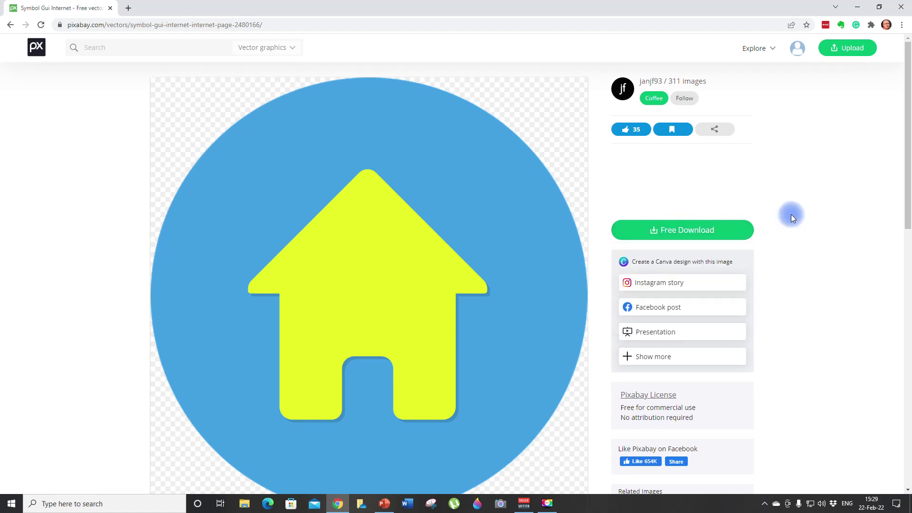
scroll(695, 381, "down", 2)
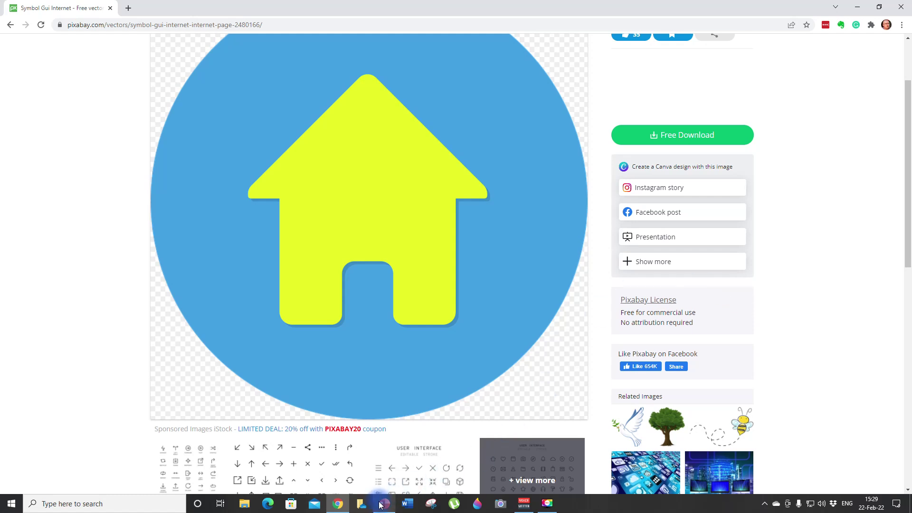
mouse_move(386, 507)
left_click(387, 474)
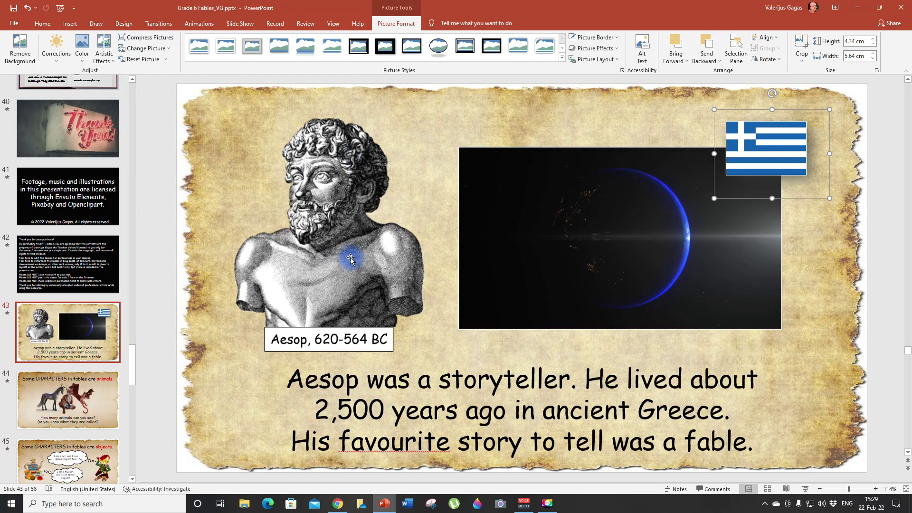
Step: Insert Home Button.gif and move it to the slide's bottom-right corner
left_click(70, 23)
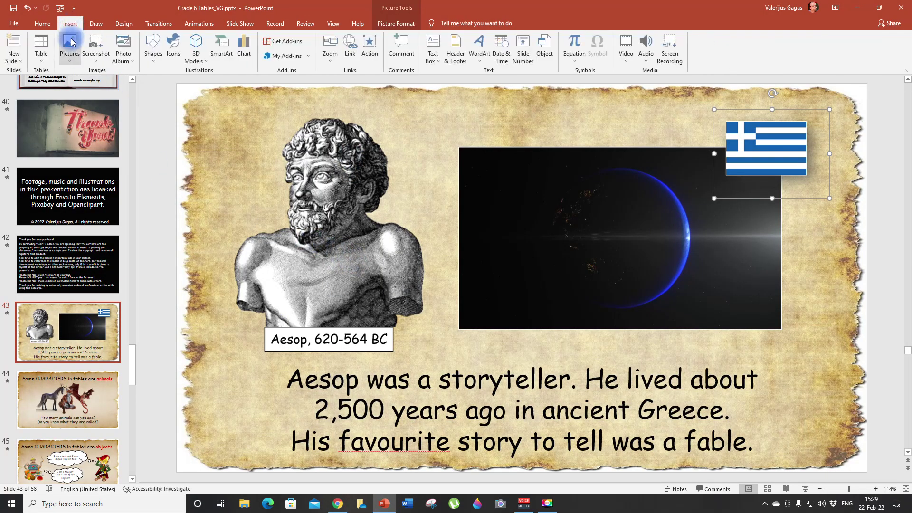
left_click(71, 45)
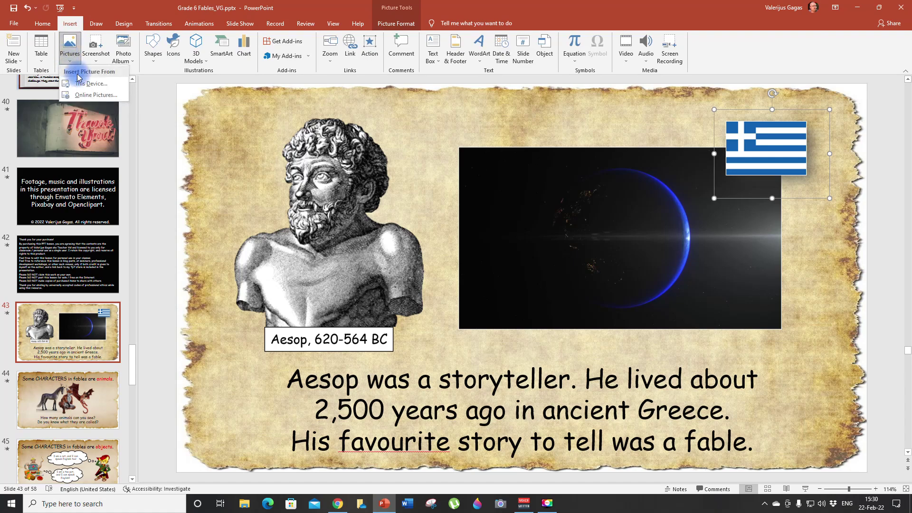
left_click(87, 85)
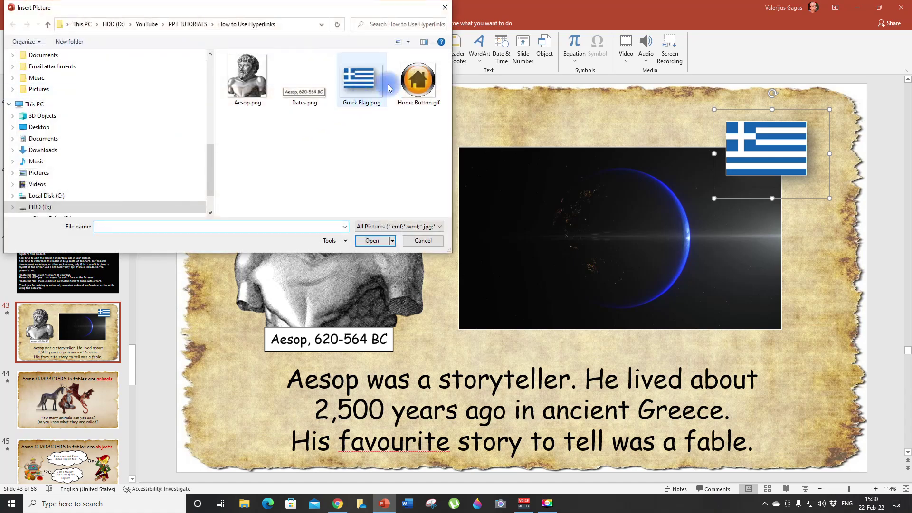
left_click(417, 80)
left_click(372, 240)
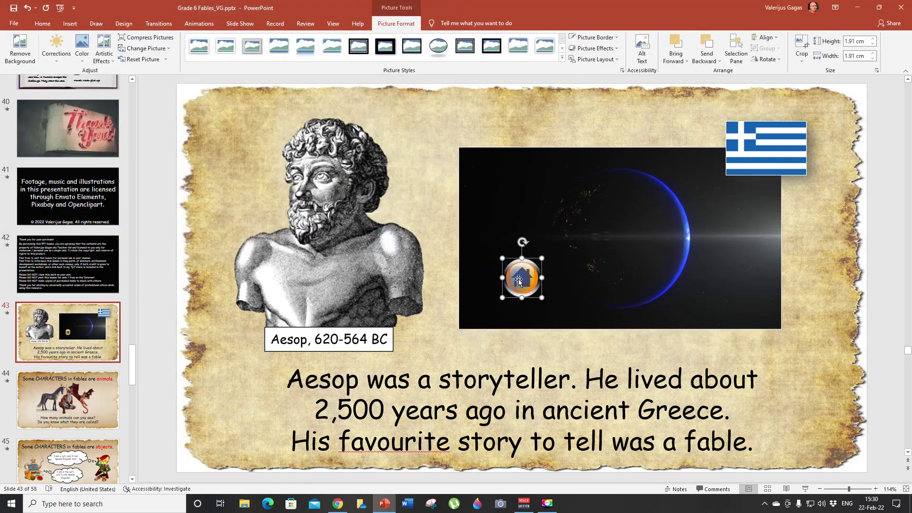
left_click(824, 432)
left_click(791, 407)
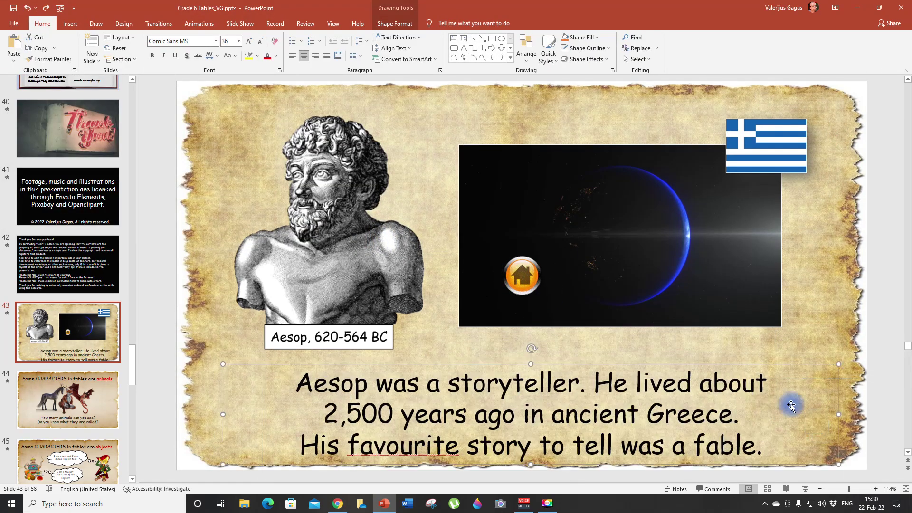
left_click(523, 275)
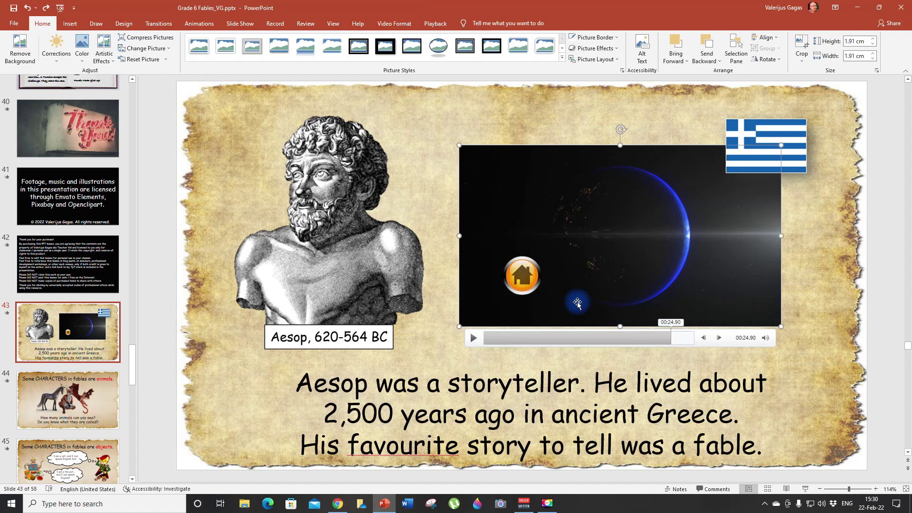
left_click_drag(524, 279, 799, 410)
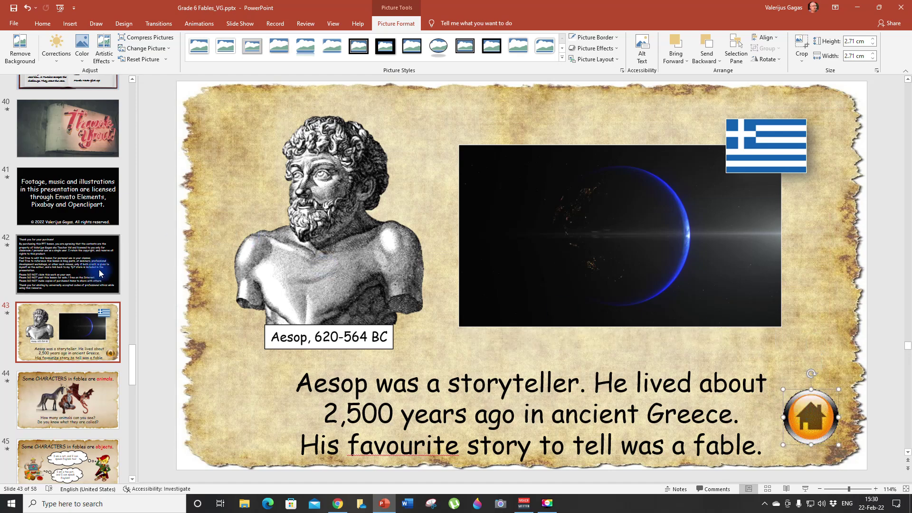
key("Escape")
Step: Scroll up the thumbnail pane and go to slide 11
scroll(90, 271, "up", 12)
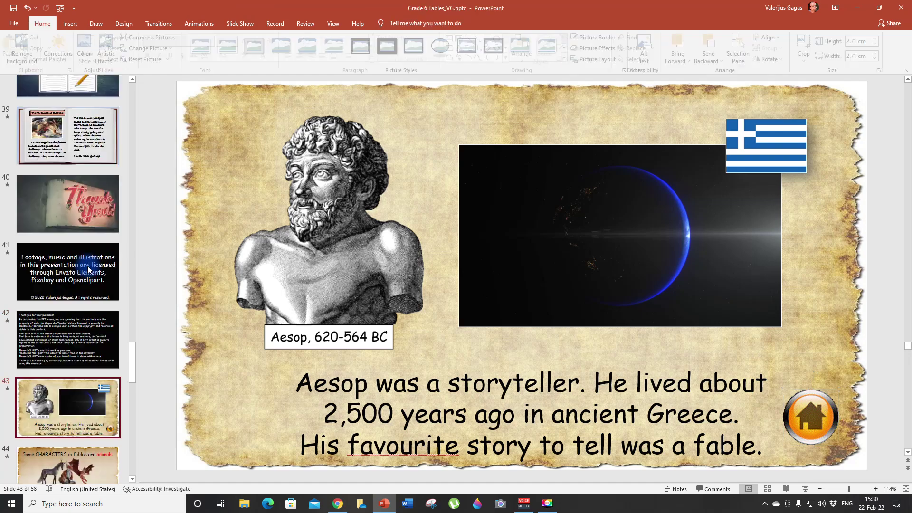
scroll(87, 270, "up", 15)
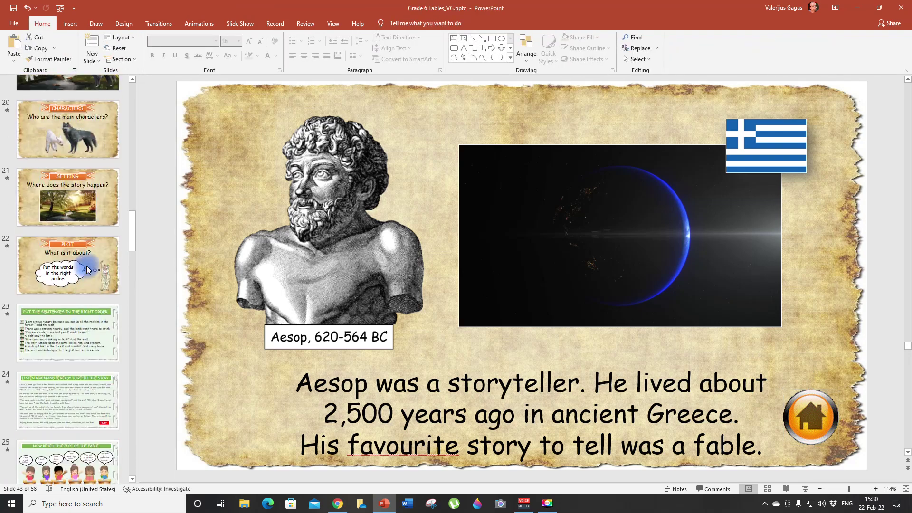
scroll(87, 269, "up", 3)
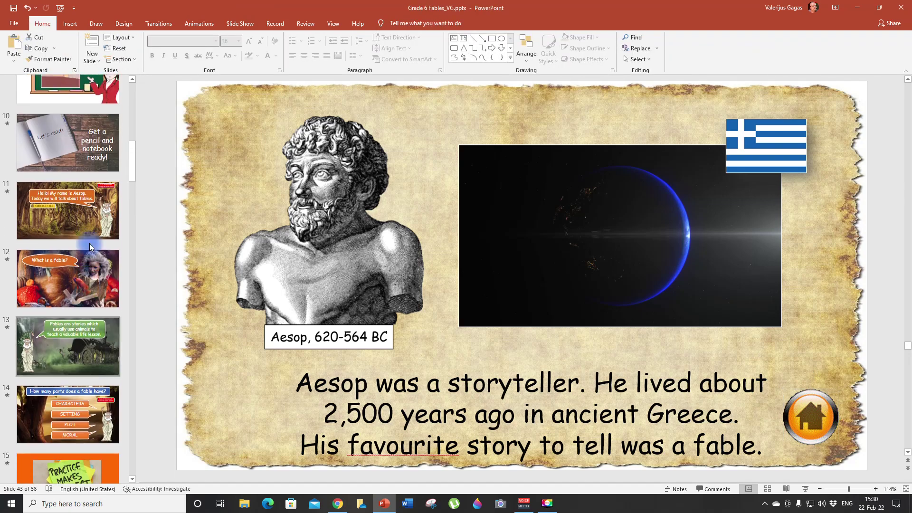
left_click(81, 214)
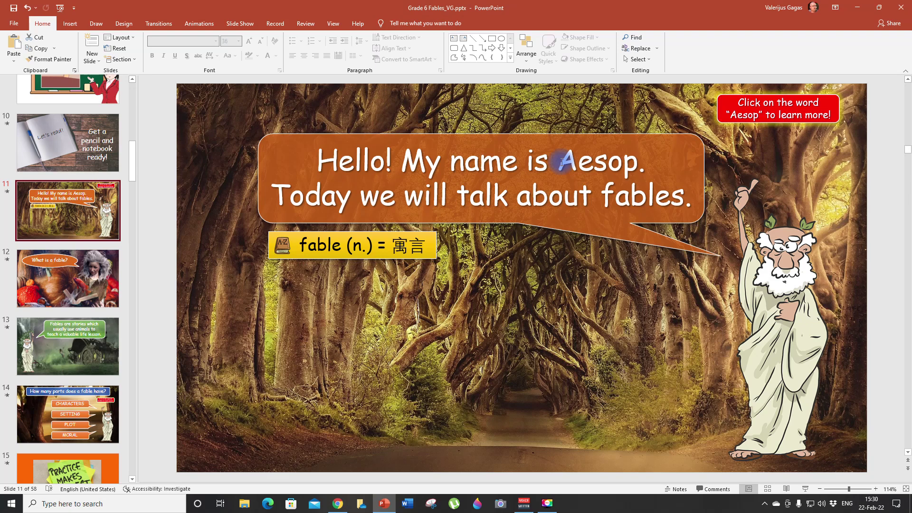
Step: Select the word Aesop in slide 11's speech bubble and open its Hyperlink settings
left_click(561, 162)
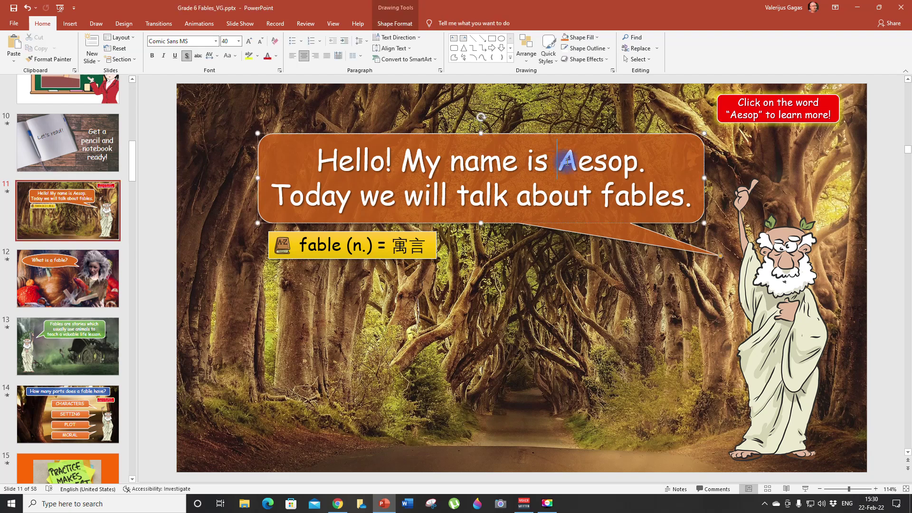
left_click_drag(566, 161, 632, 163)
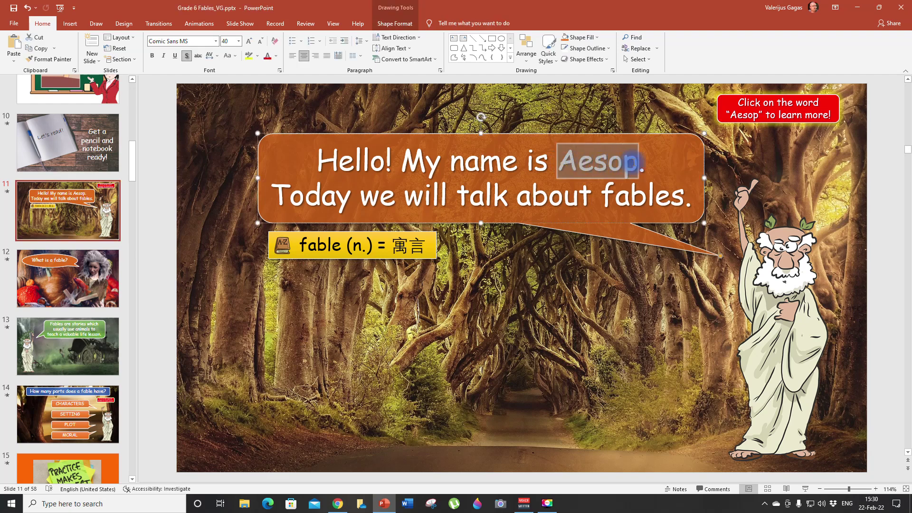
right_click(600, 163)
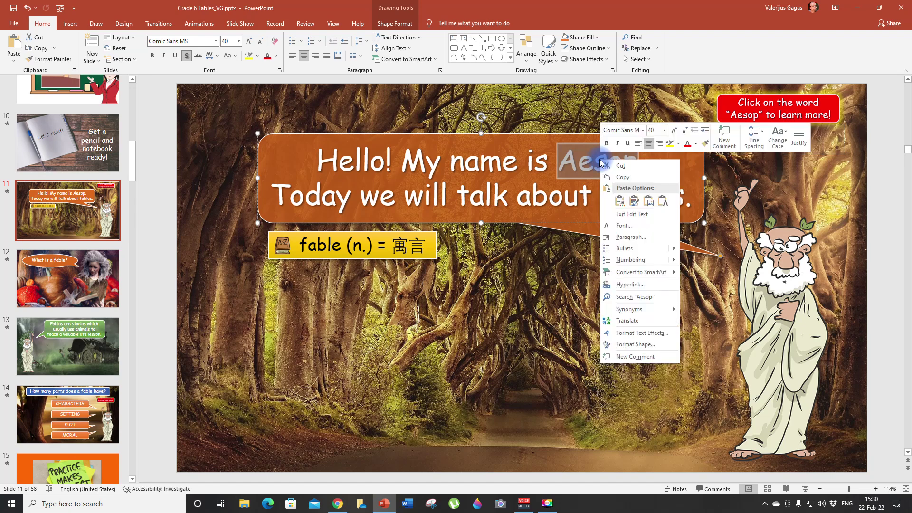
left_click(654, 290)
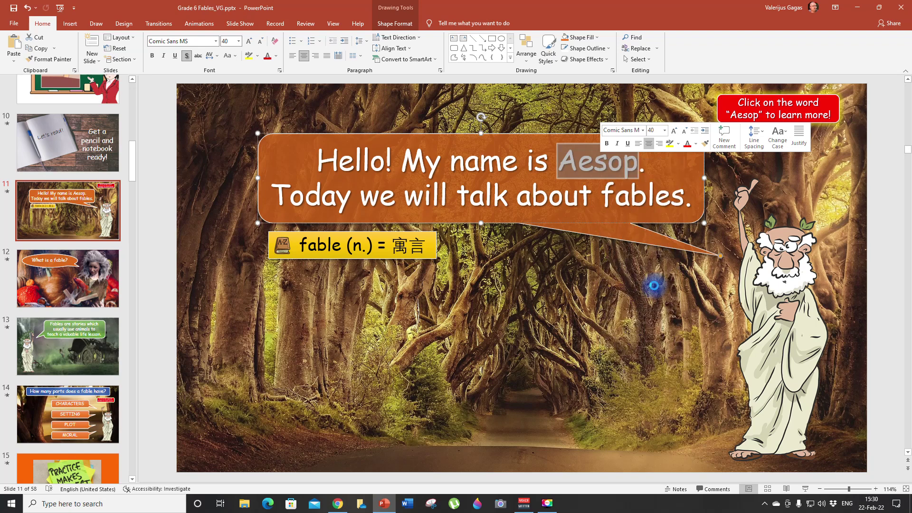
left_click_drag(228, 160, 436, 247)
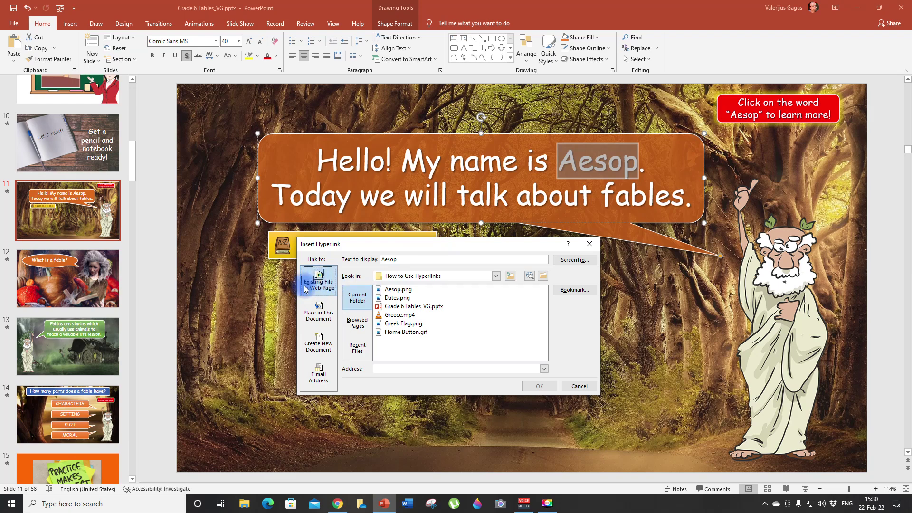
Step: Link Aesop to Slide 43 via Place in This Document
left_click(320, 287)
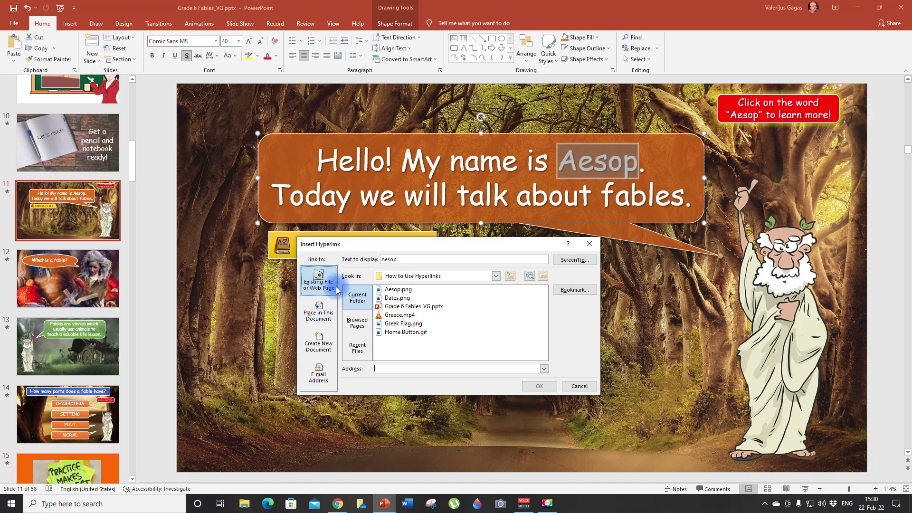
left_click(320, 312)
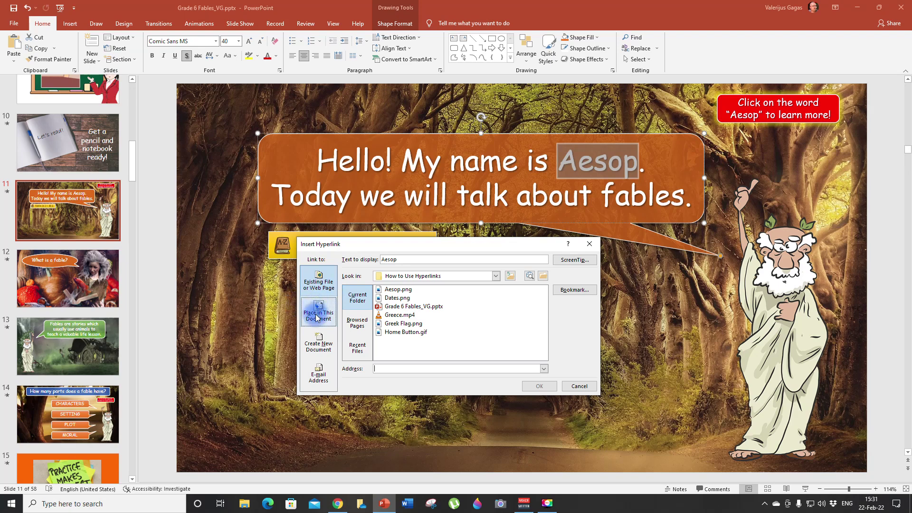
left_click(320, 312)
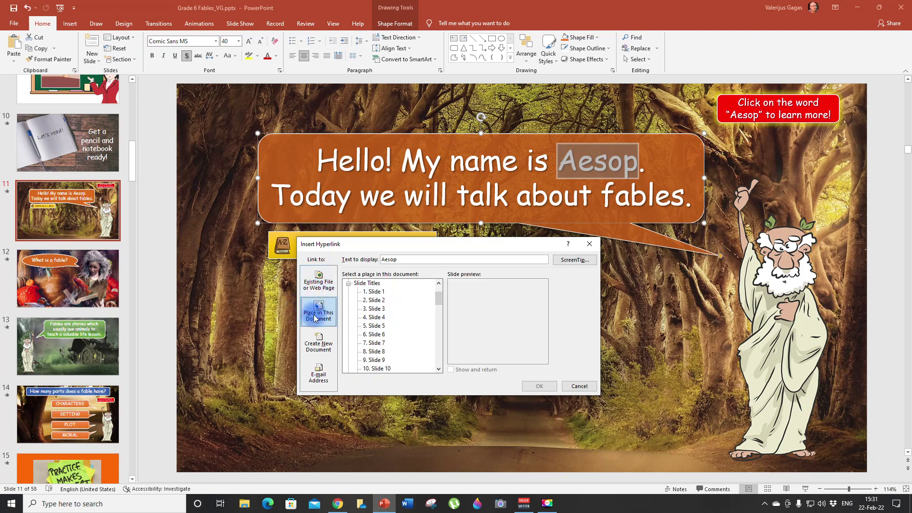
left_click_drag(436, 299, 434, 342)
left_click(378, 343)
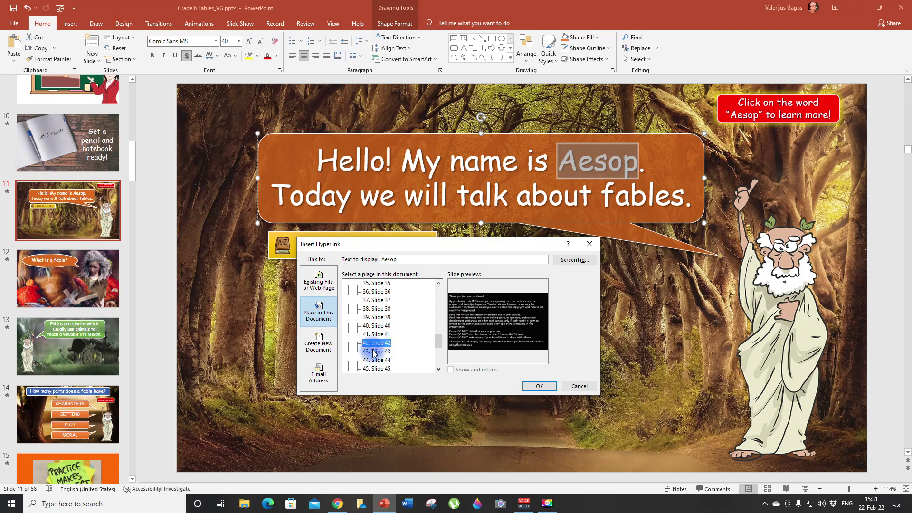
left_click(379, 352)
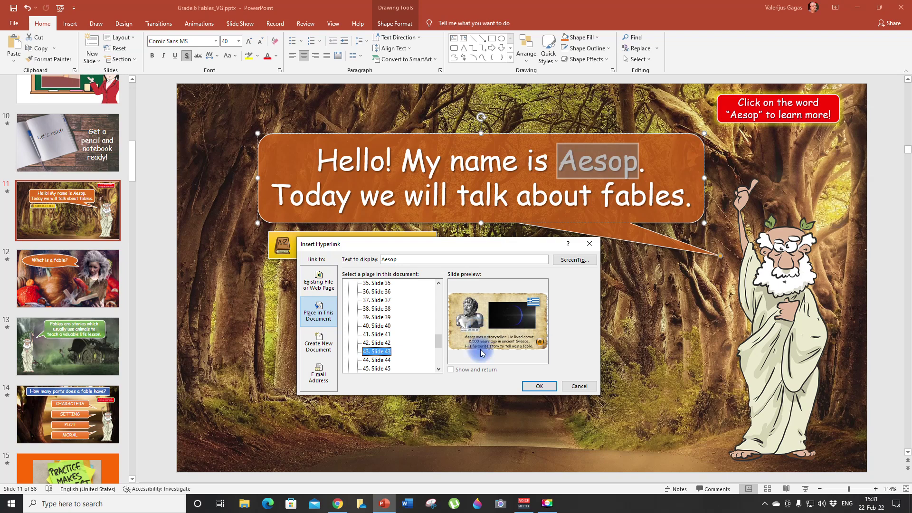
left_click(543, 388)
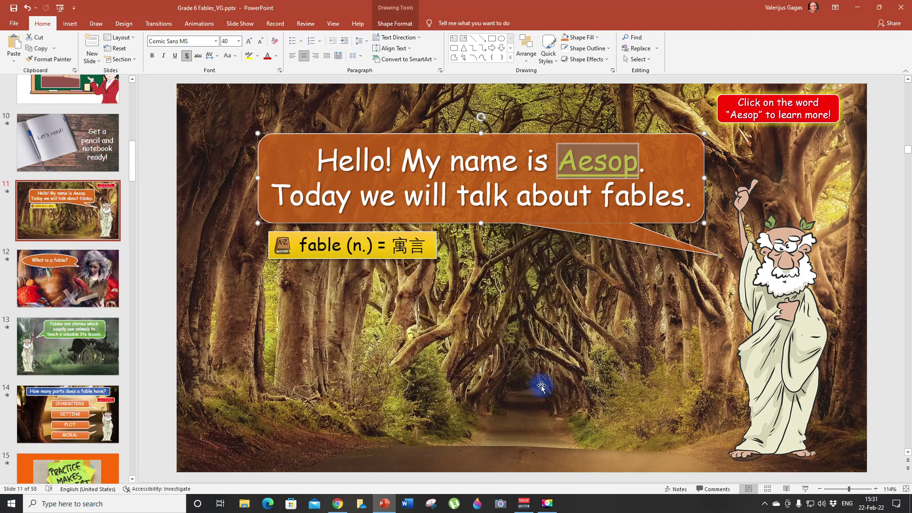
Step: Run the slide show from slide 11, follow the Aesop link to slide 43, then exit
left_click(534, 162)
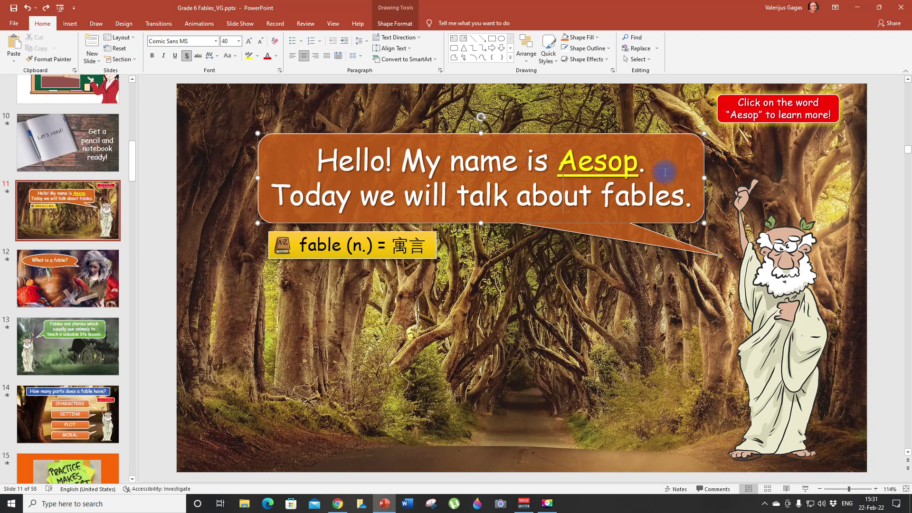
left_click(805, 490)
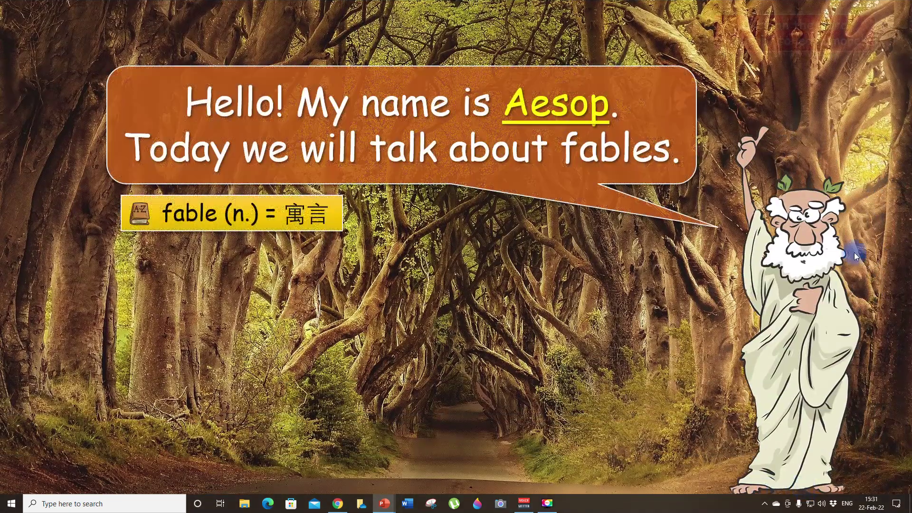
left_click(547, 114)
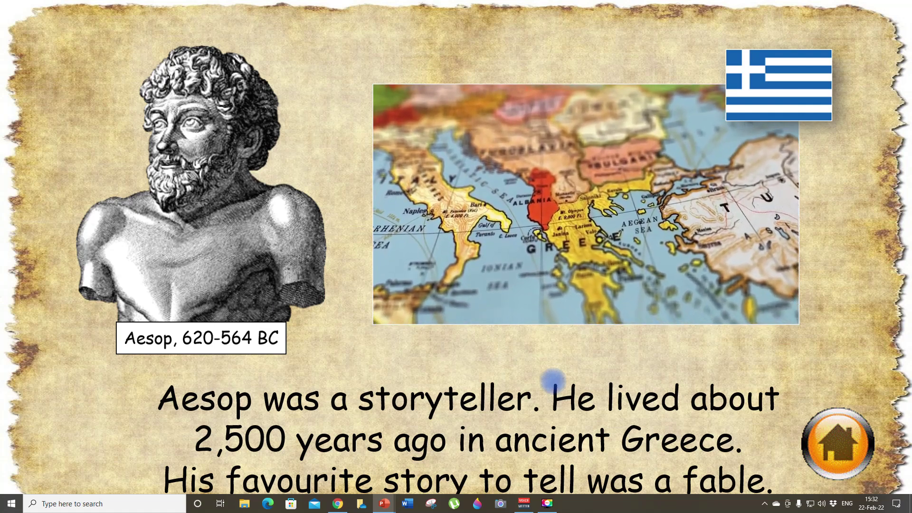
key("Escape")
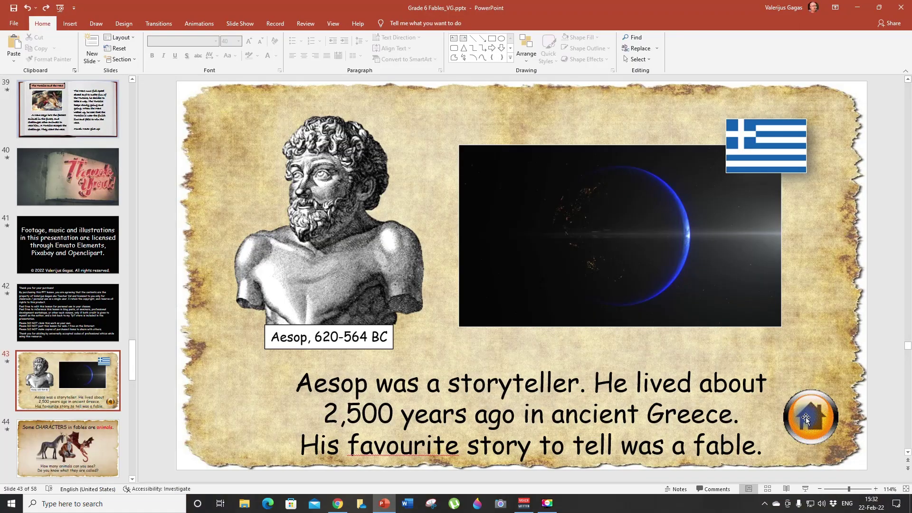
Step: Nudge the home button picture slightly down and hyperlink it to slide 11 in this document
left_click(808, 418)
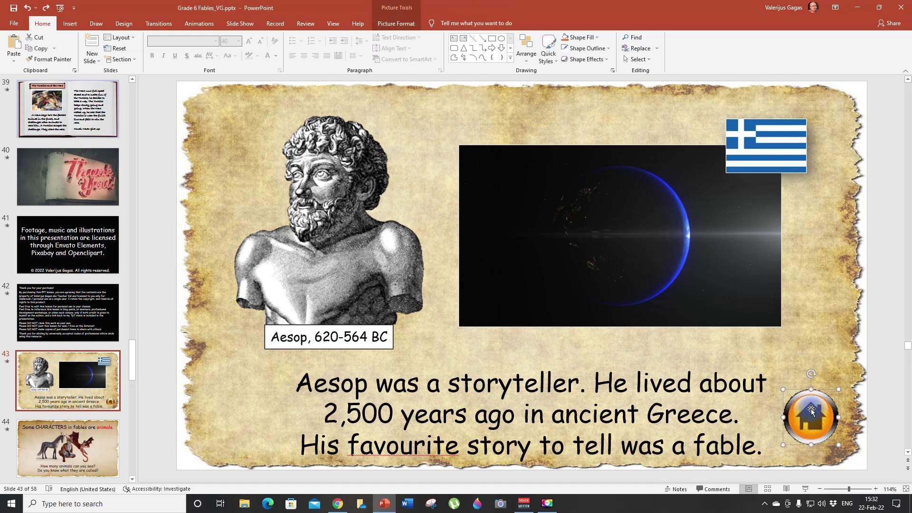
left_click_drag(811, 412, 810, 414)
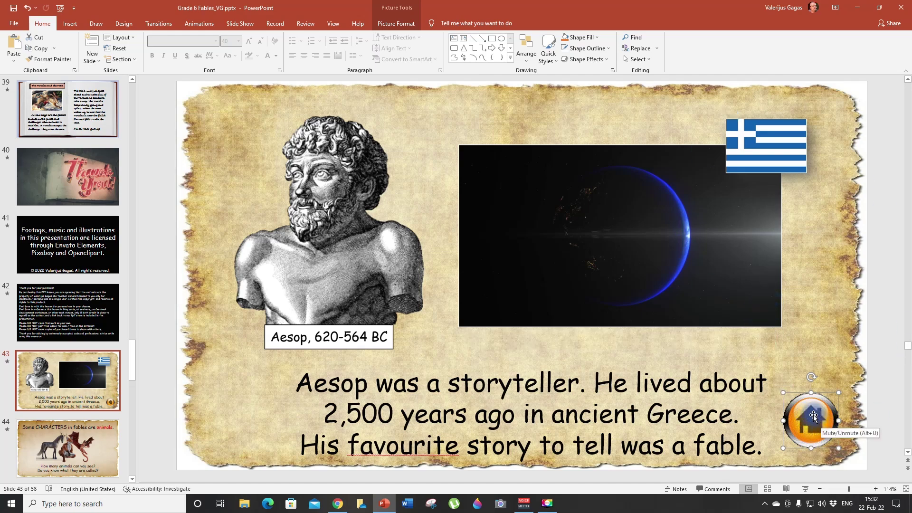
right_click(813, 417)
left_click(851, 348)
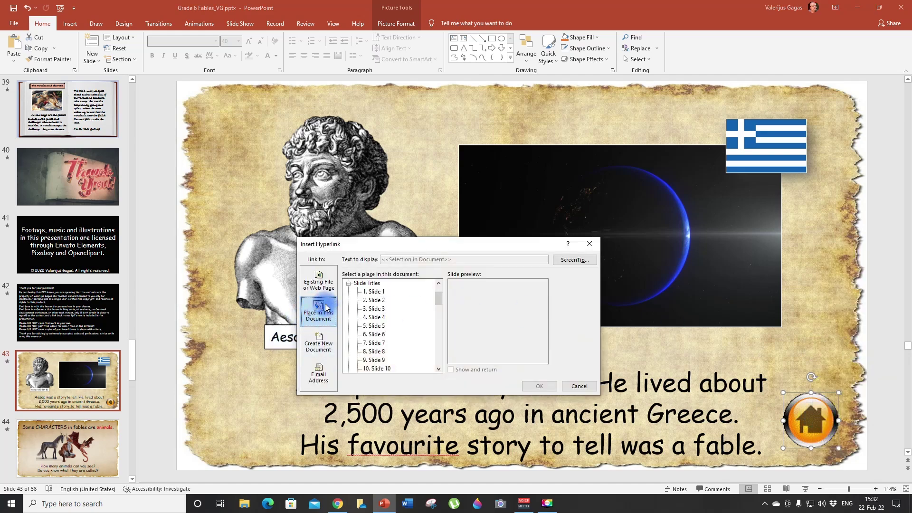
left_click(377, 335)
left_click(377, 360)
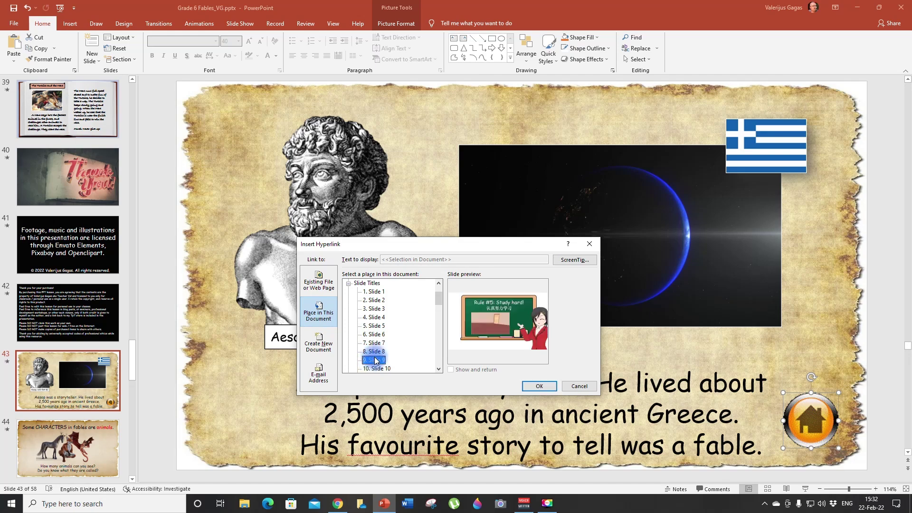
scroll(377, 356, "down", 2)
left_click(376, 351)
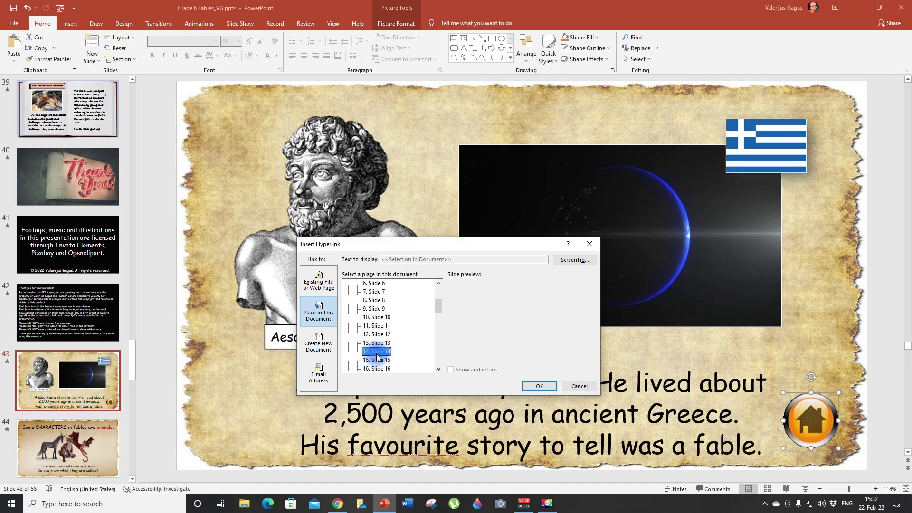
left_click(380, 328)
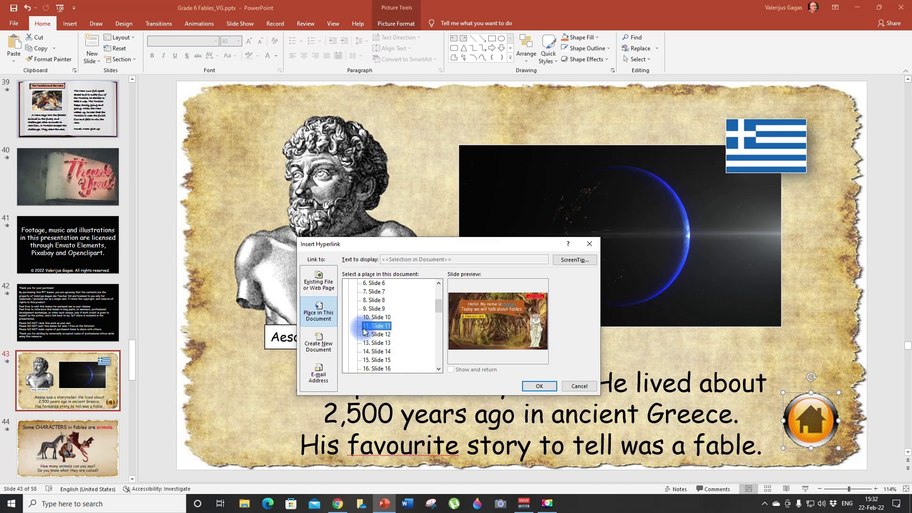
left_click(542, 387)
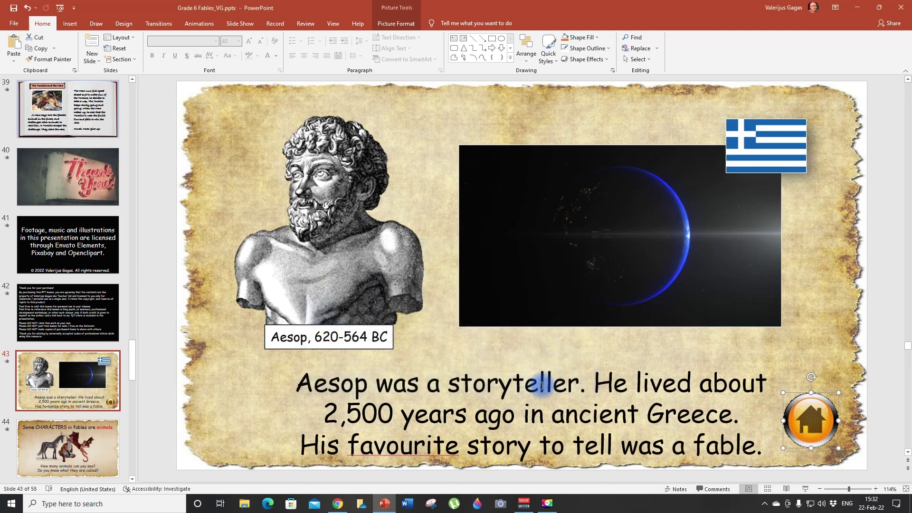
Step: Test in the slide show that the home button returns to slide 11, then exit
left_click(805, 489)
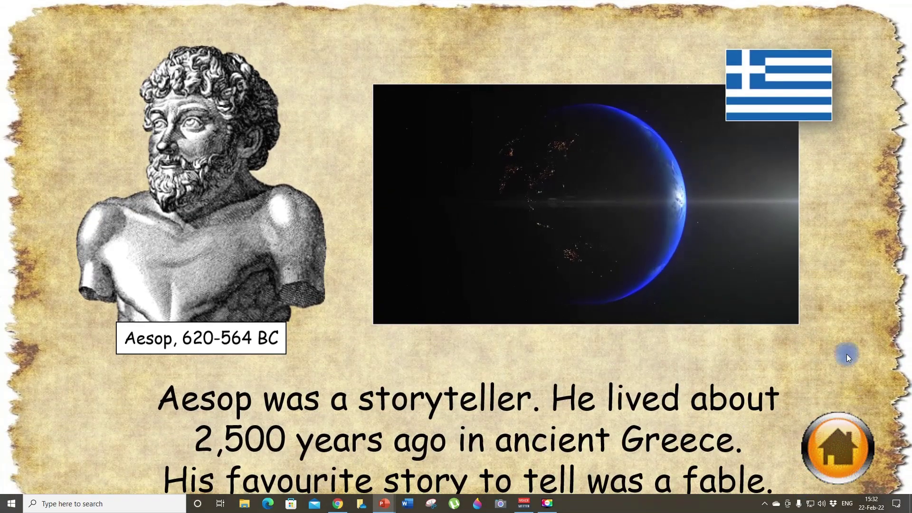
left_click(835, 451)
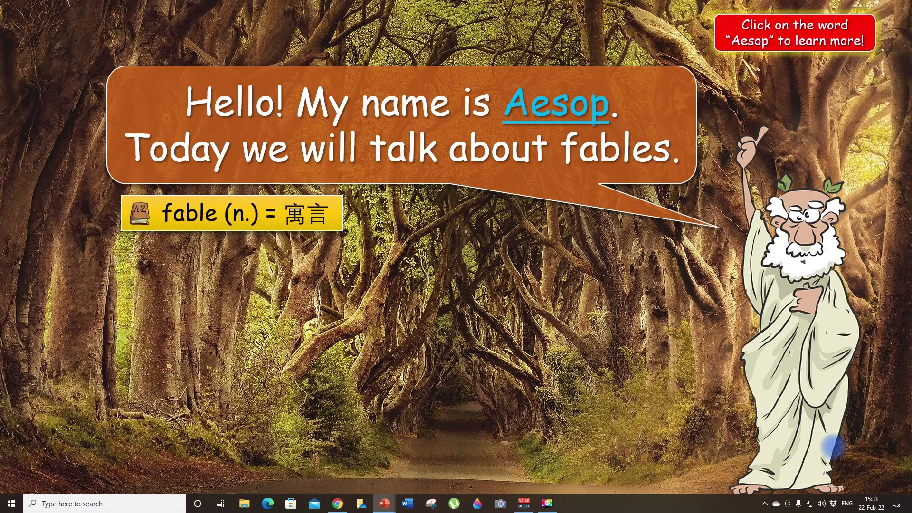
key("Escape")
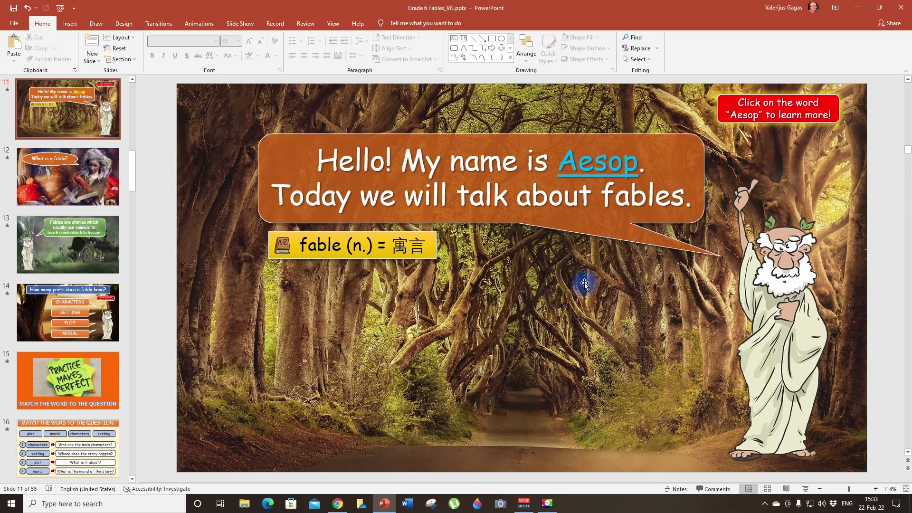
Step: Select the linked word Aesop on slide 11
left_click(558, 164)
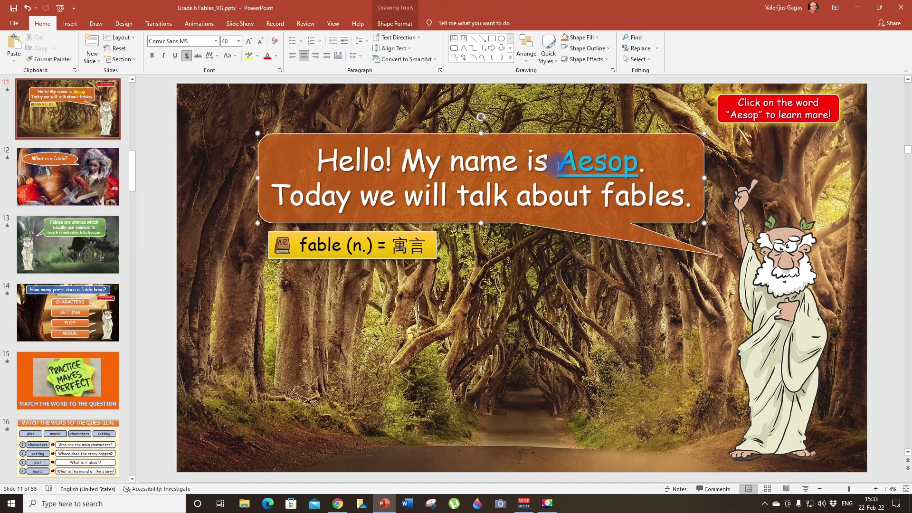
left_click_drag(560, 164, 639, 166)
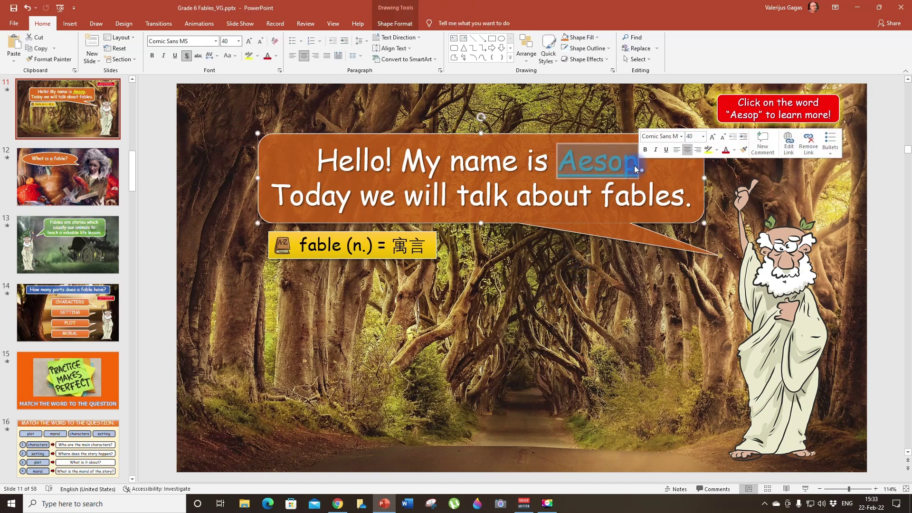
left_click(592, 167)
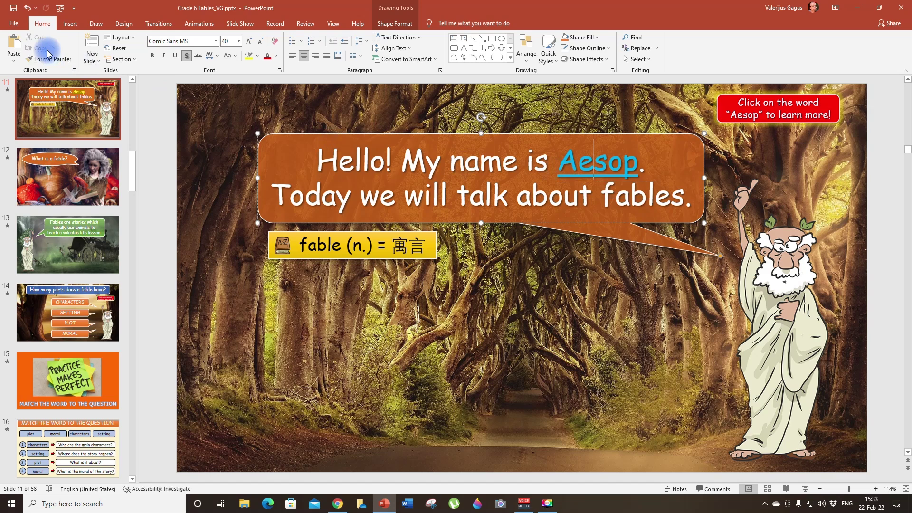
Step: Save custom theme colours Custom 7 with yellow hyperlinks and light-blue followed hyperlinks
left_click(124, 25)
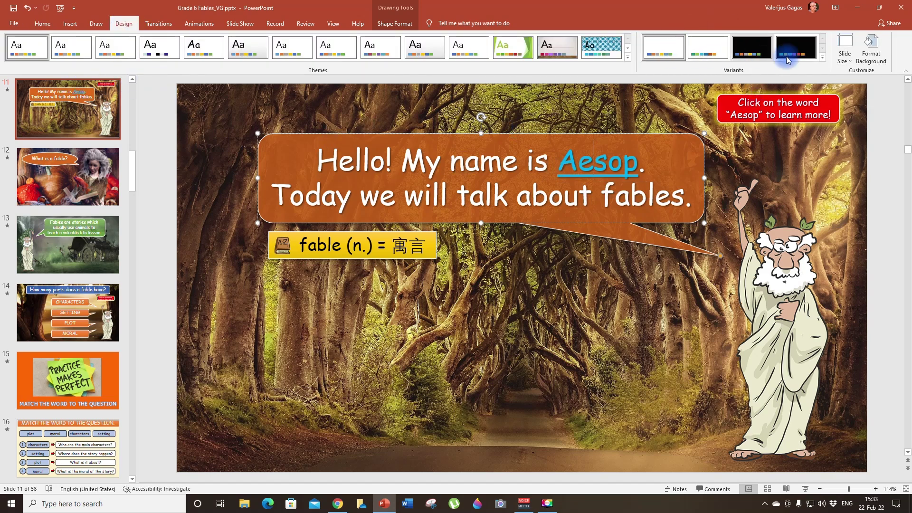
left_click(824, 62)
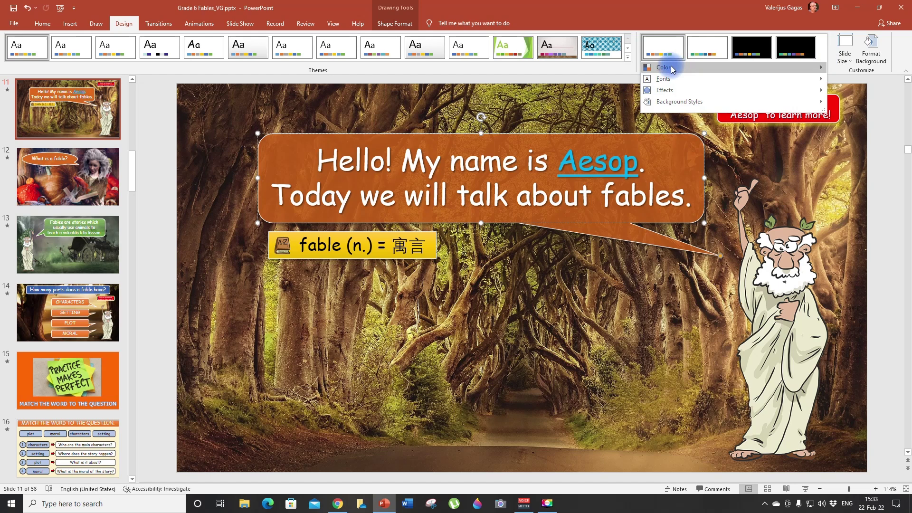
mouse_move(651, 67)
left_click(561, 291)
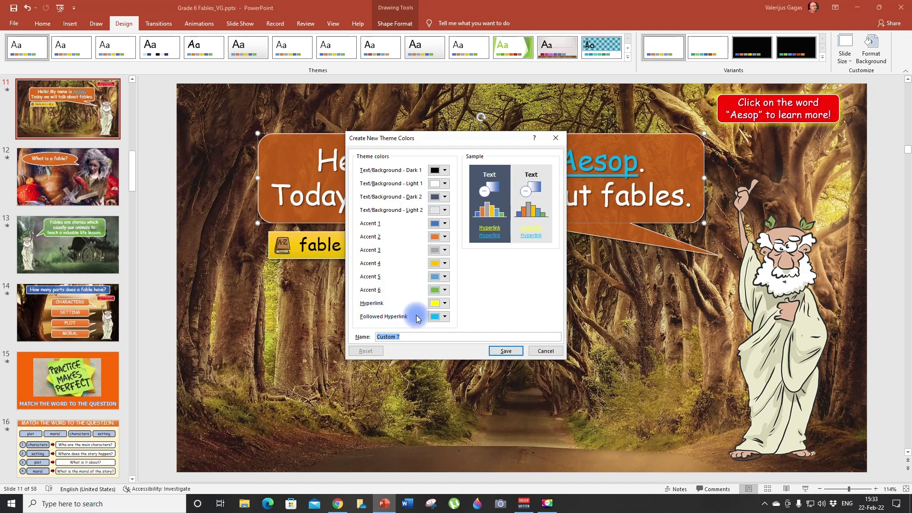
left_click(444, 303)
left_click(445, 303)
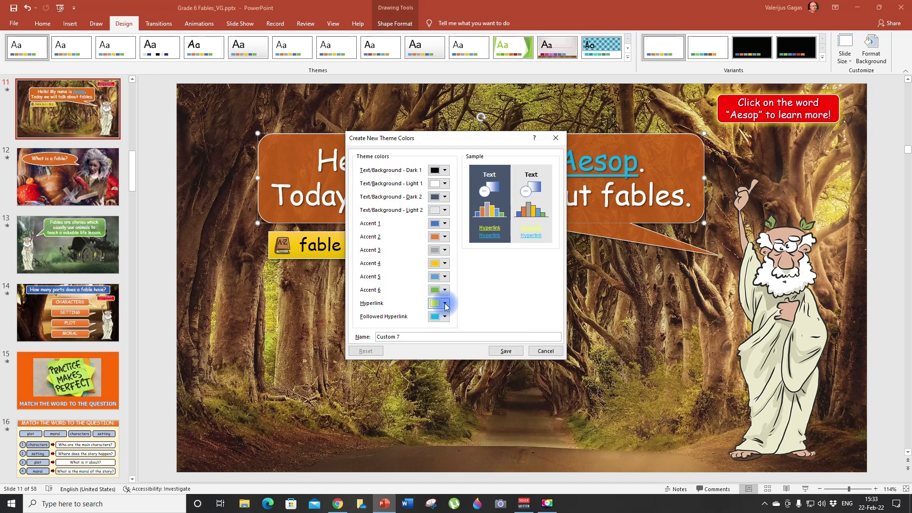
left_click(433, 306)
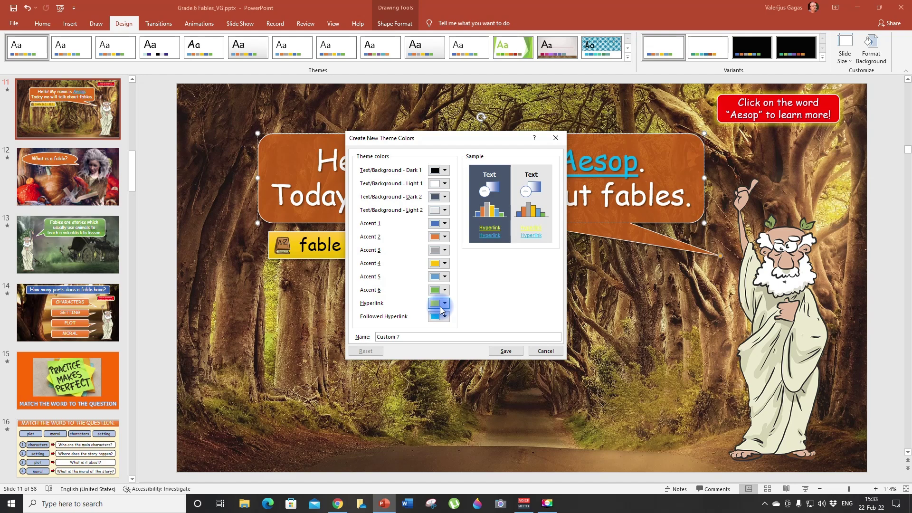
left_click(505, 351)
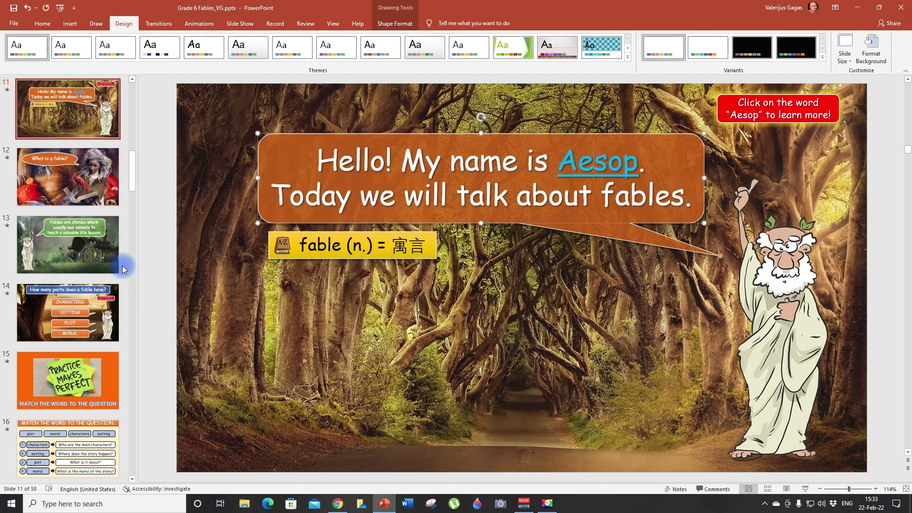
Step: In the slide show, follow Aesop to slide 43, return home to slide 11, then advance
left_click(808, 495)
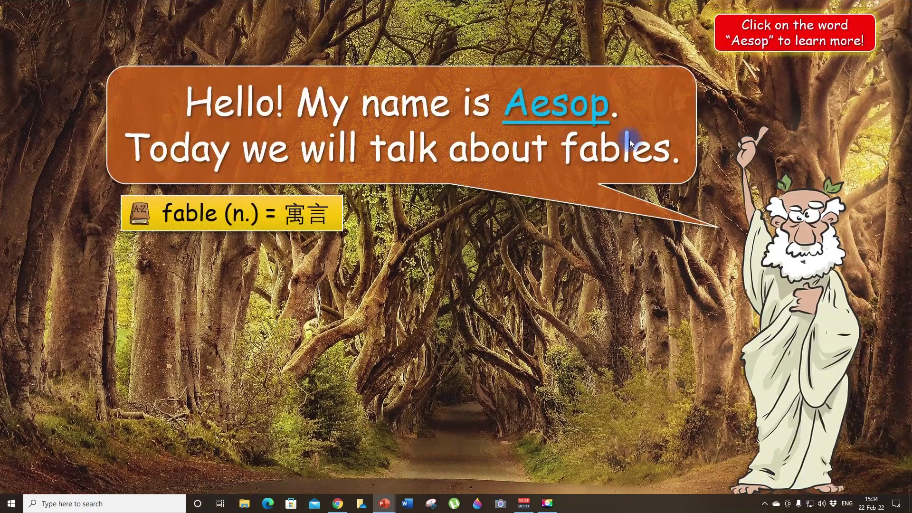
left_click(558, 116)
left_click(548, 109)
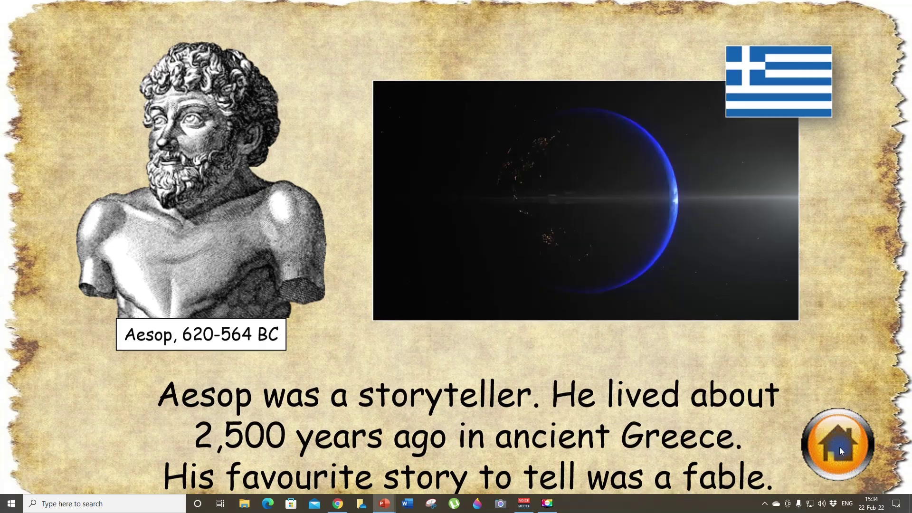
left_click(832, 449)
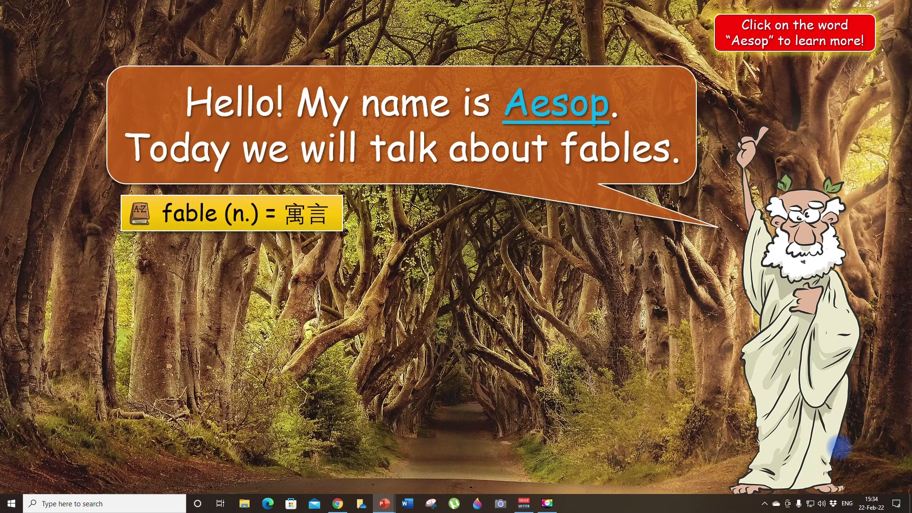
key("Right")
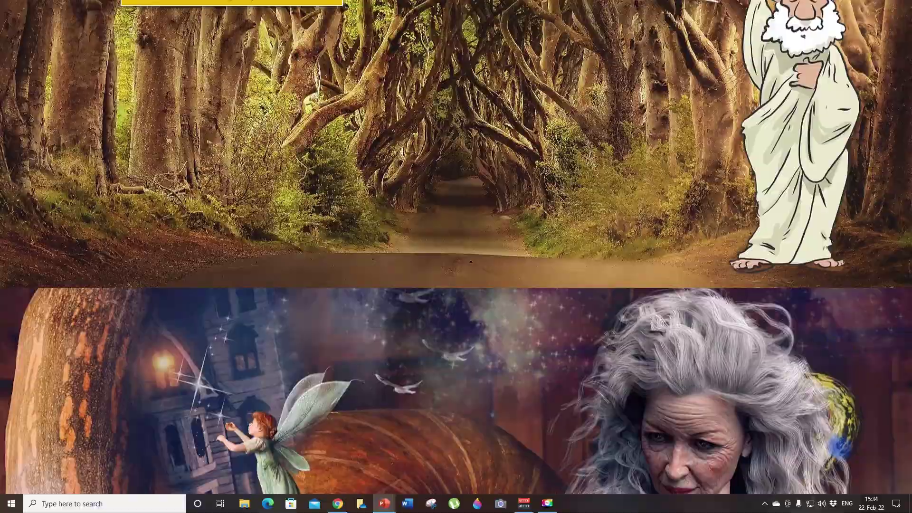